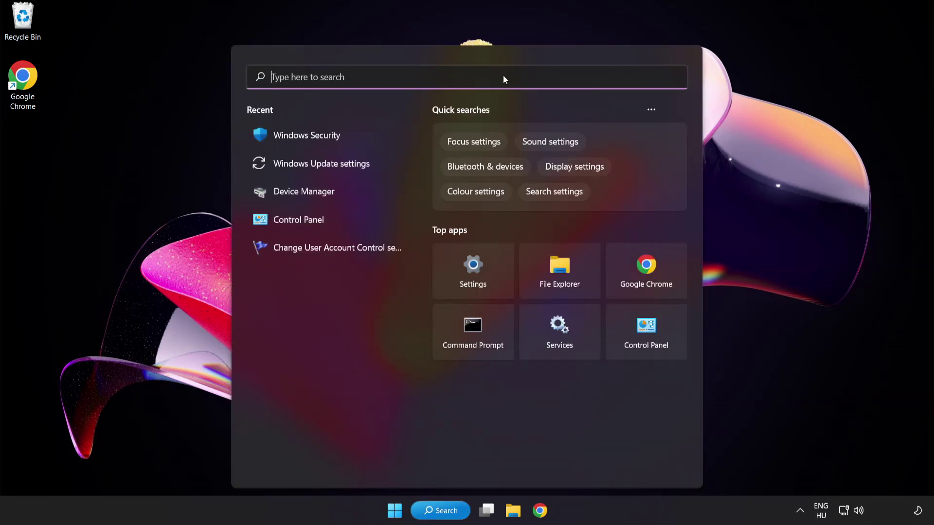
- Find and open Device Manager through Windows search and move its window toward the middle of the desktop
type("device manag")
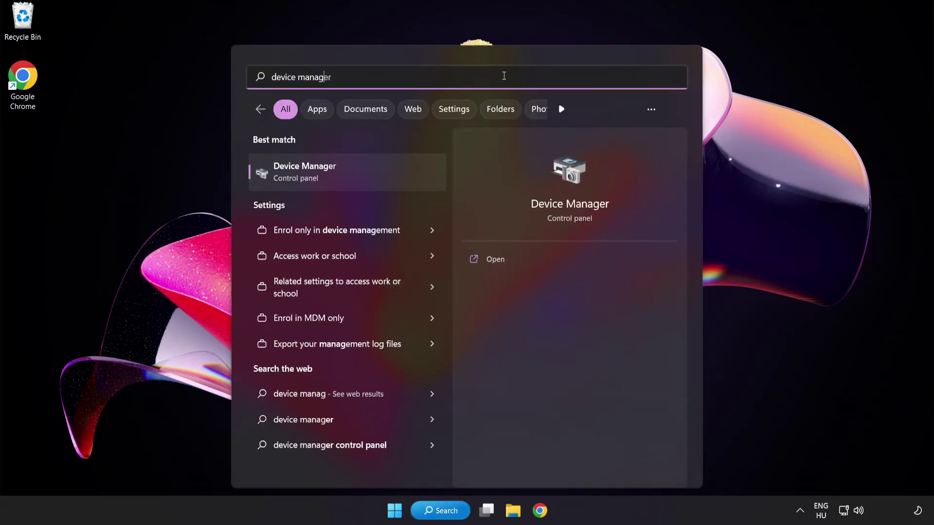
type("er")
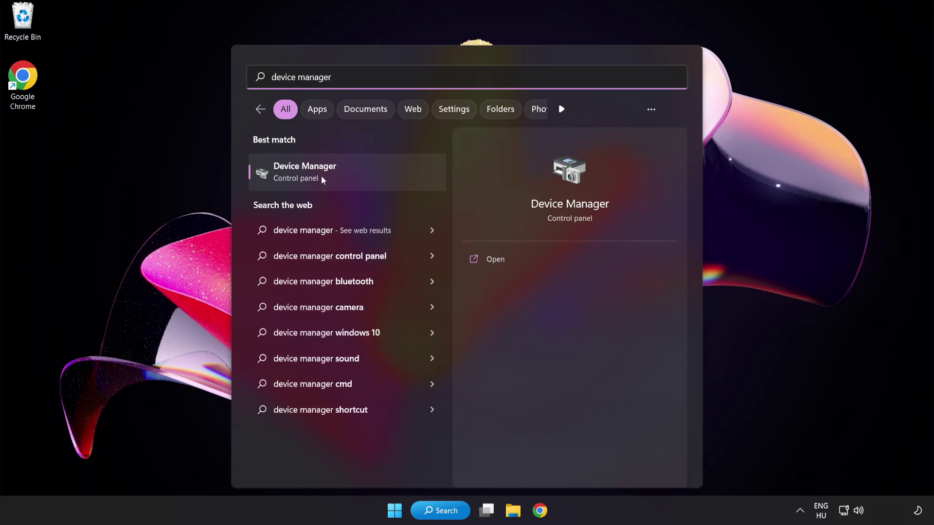
left_click(375, 179)
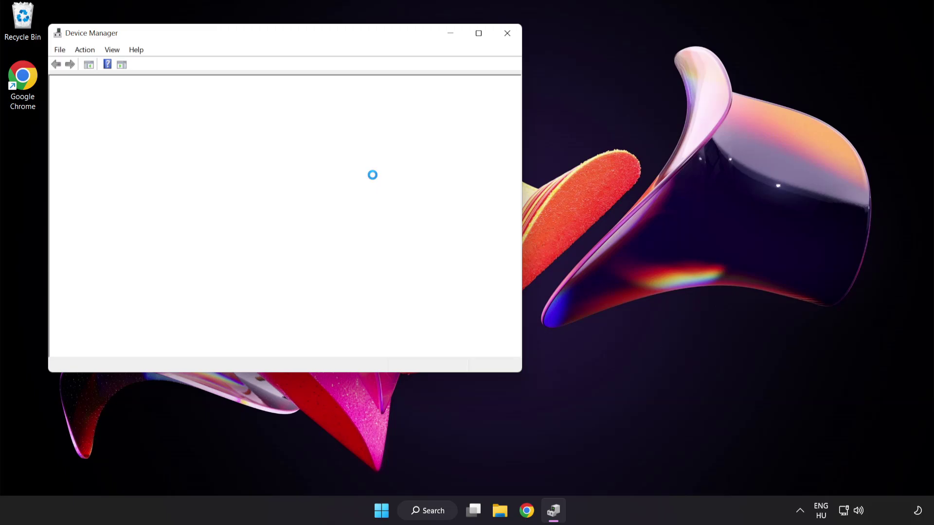
left_click_drag(302, 39, 456, 97)
- Run an automatic driver update for the VMware SVGA 3D display adapter and close Device Manager
left_click(259, 199)
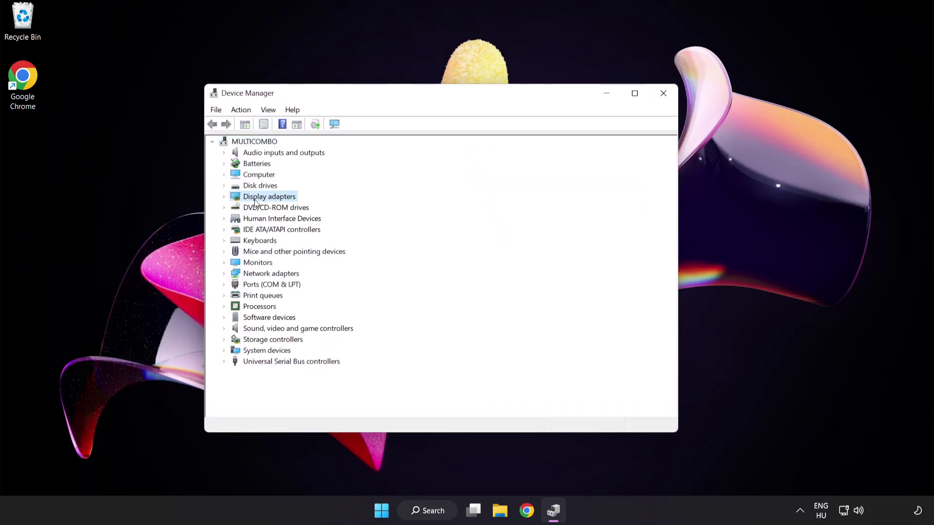
left_click(224, 197)
left_click(245, 205)
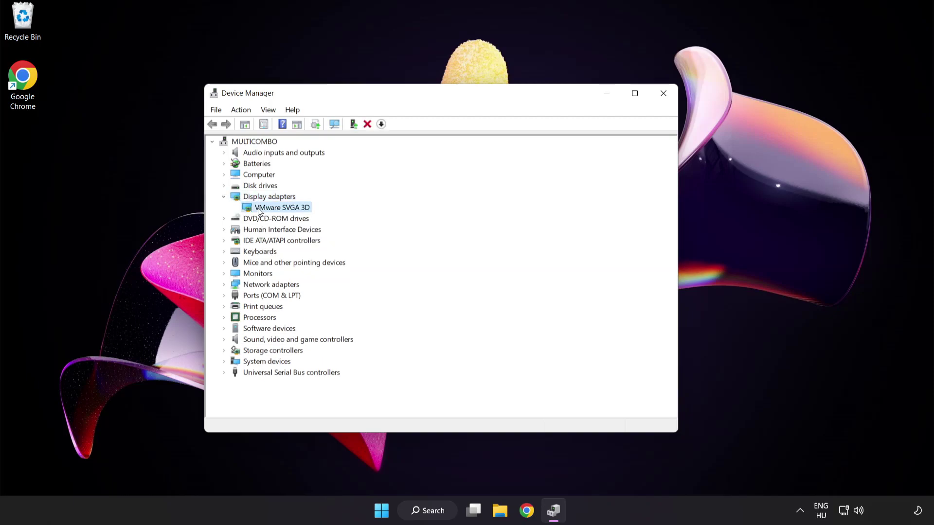
right_click(275, 207)
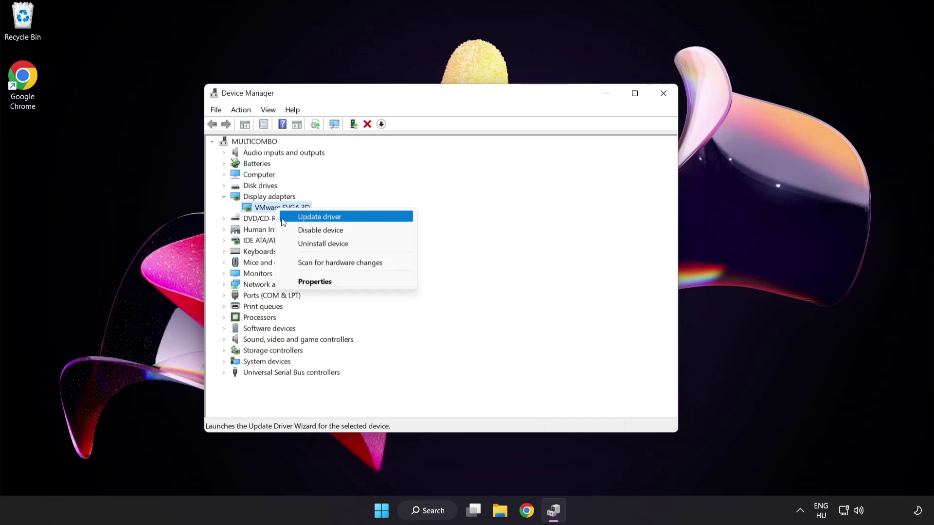
left_click(363, 218)
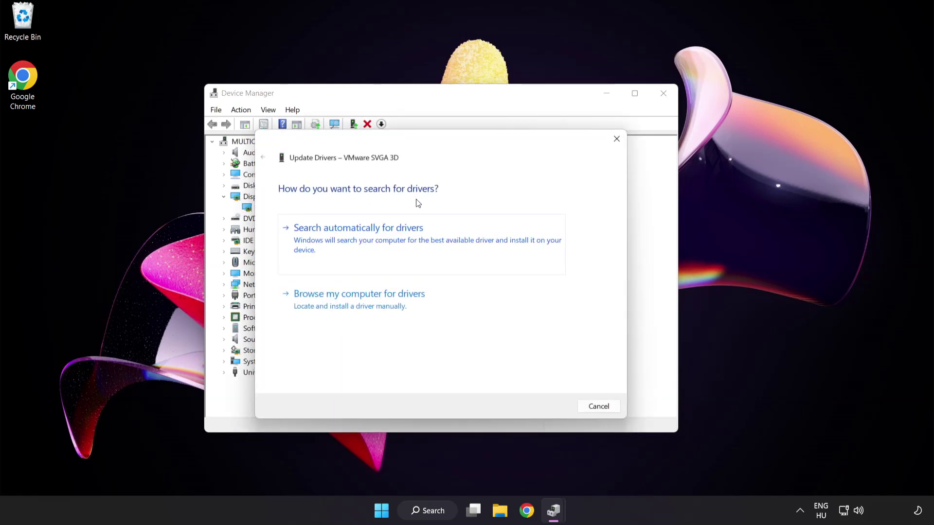
left_click(407, 239)
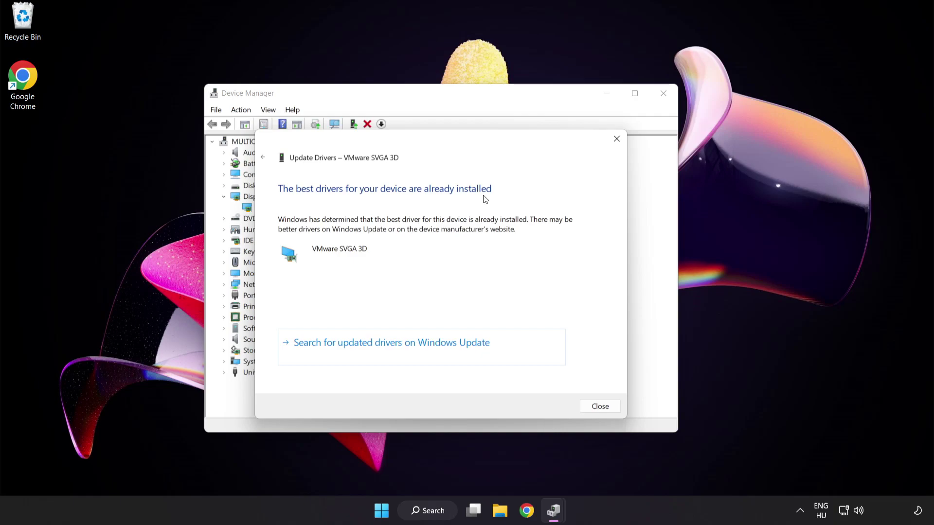
left_click(597, 408)
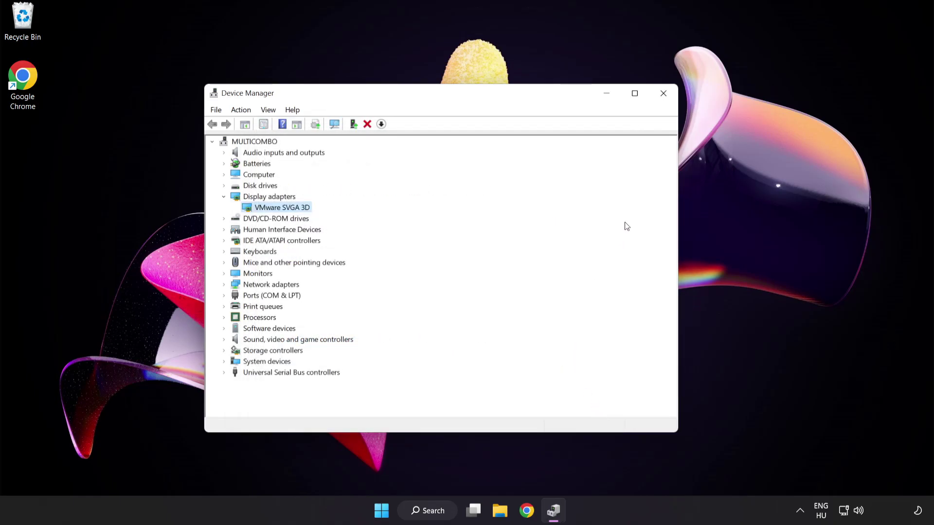
left_click(663, 96)
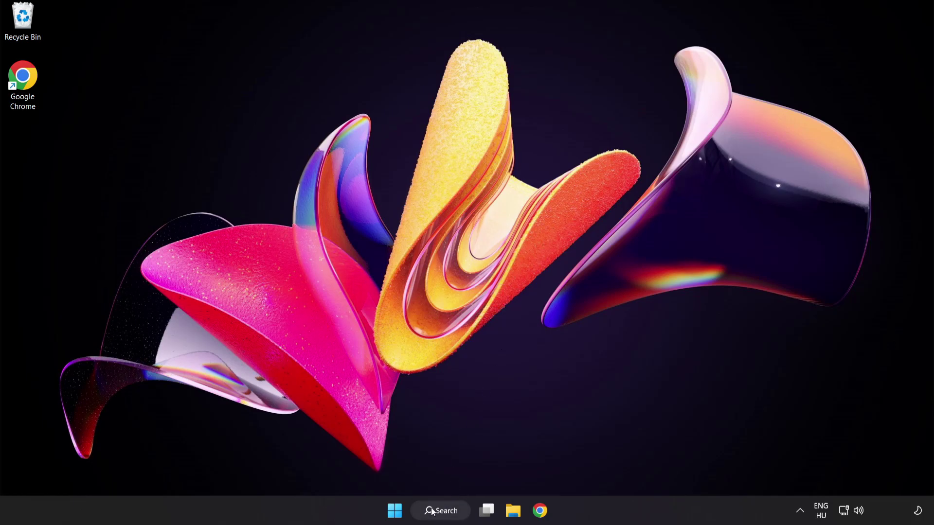
- Open the Windows Update settings, check for updates and close Settings
left_click(447, 514)
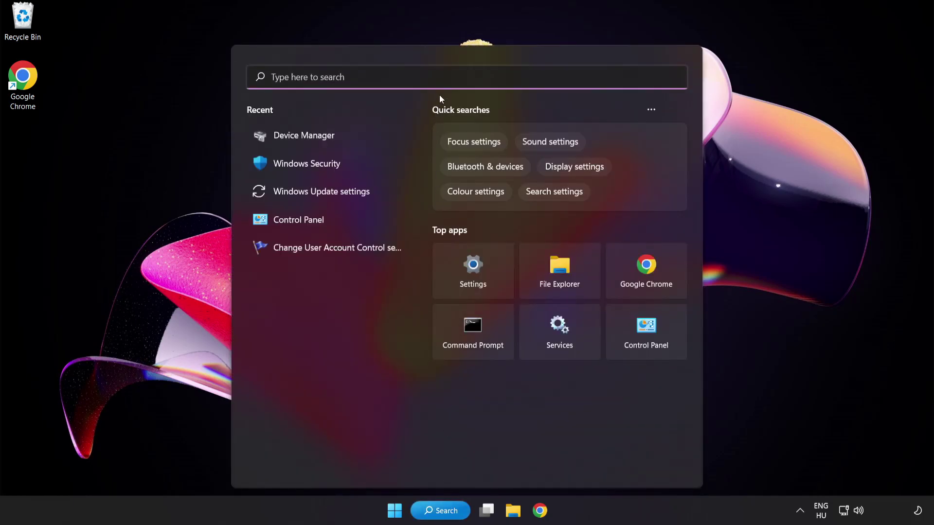
type("update")
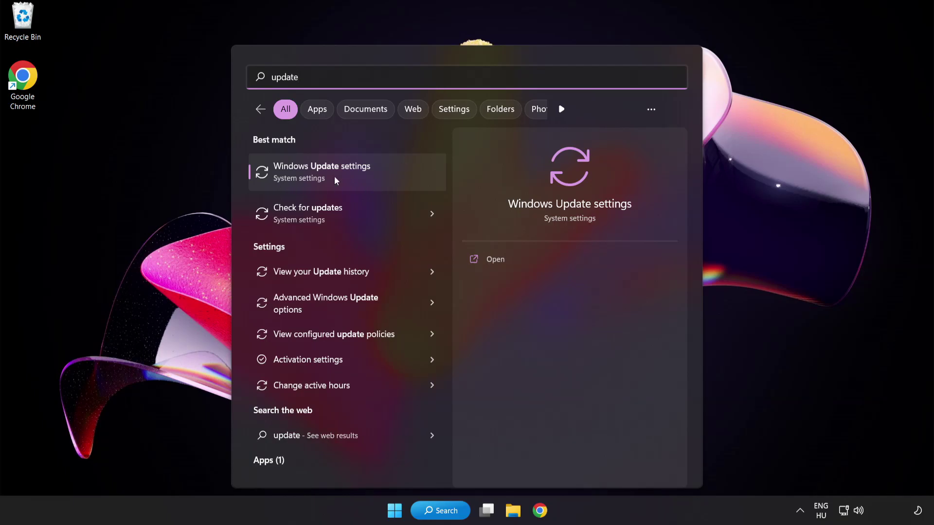
left_click(357, 178)
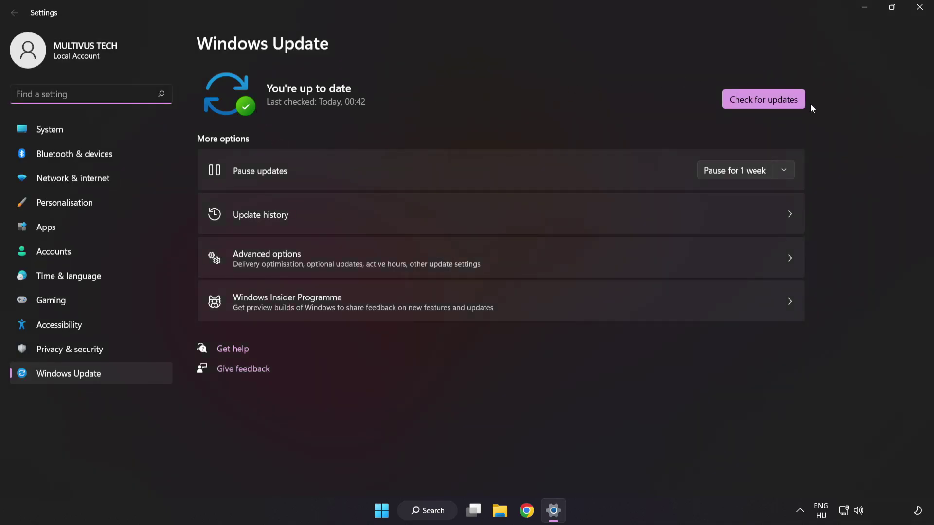
left_click(761, 105)
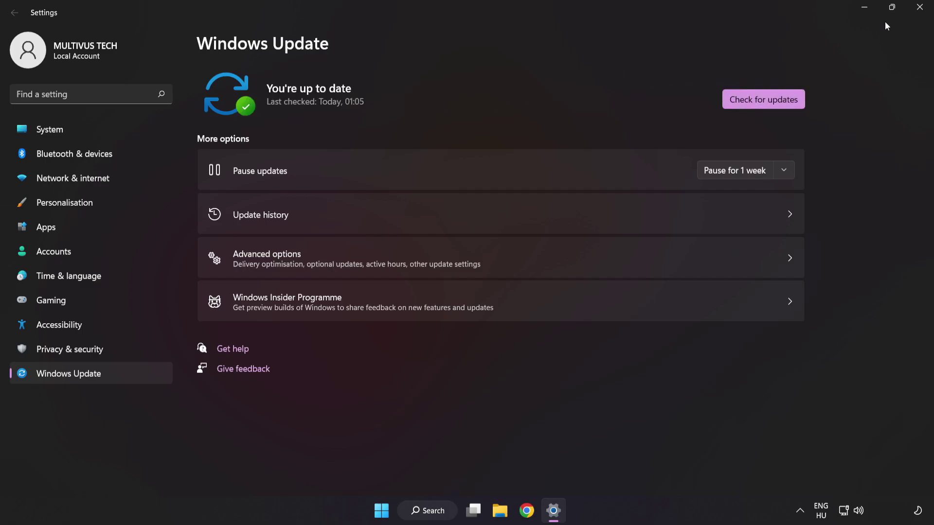
left_click(918, 11)
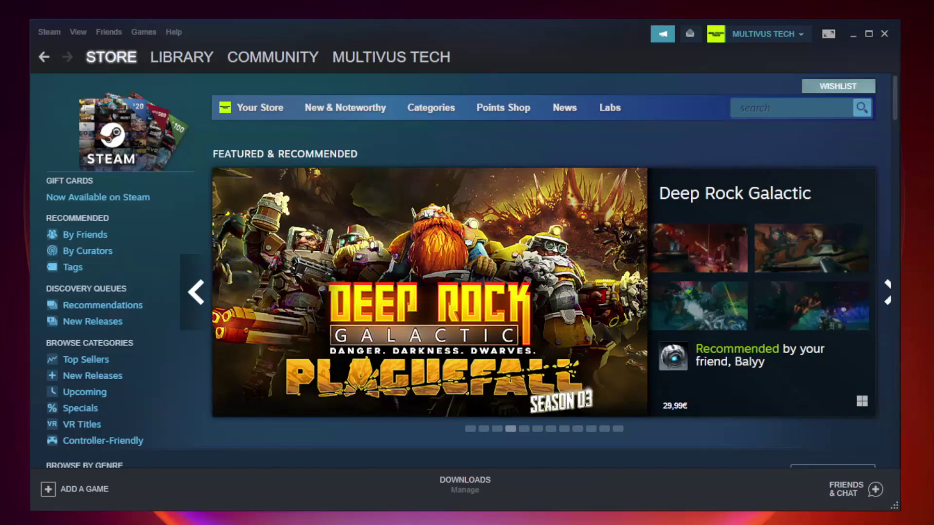
- In the Steam library, verify the integrity of the local files of YOUR NOT WORKING GAME
mouse_move(197, 58)
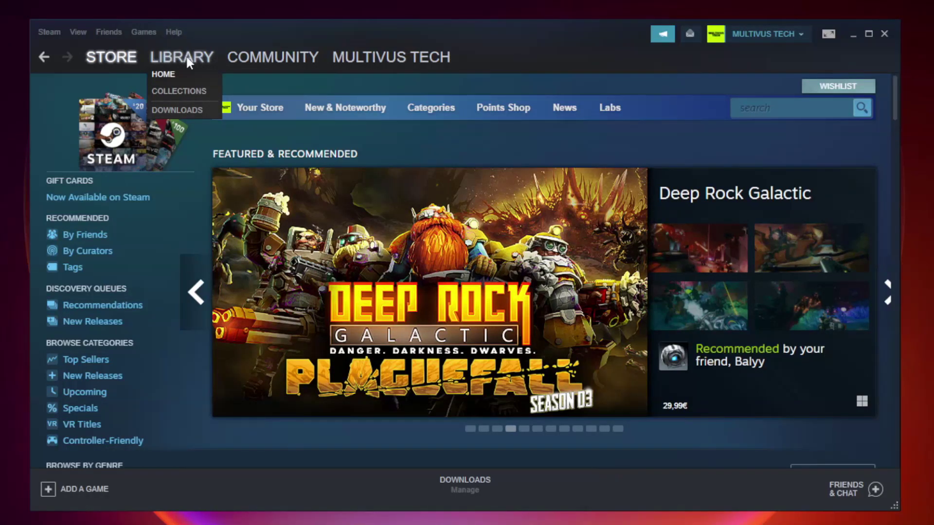
left_click(189, 62)
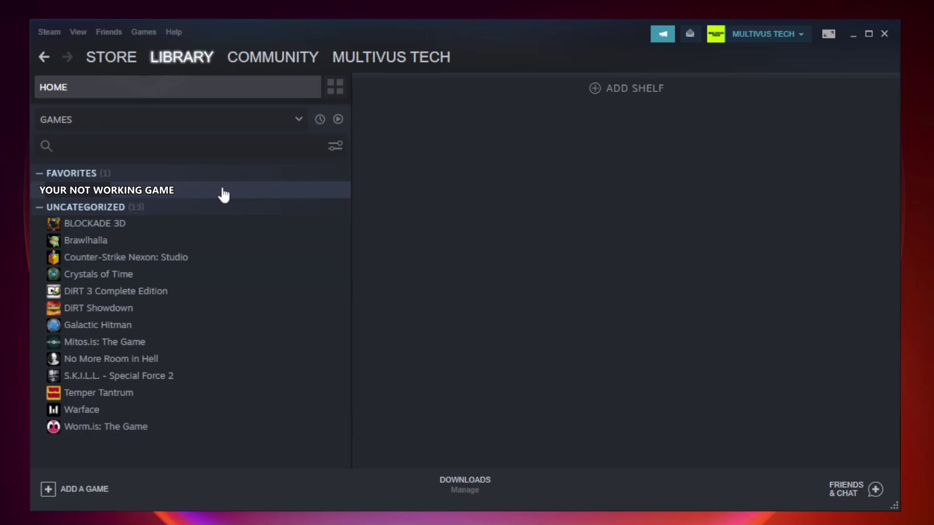
right_click(201, 194)
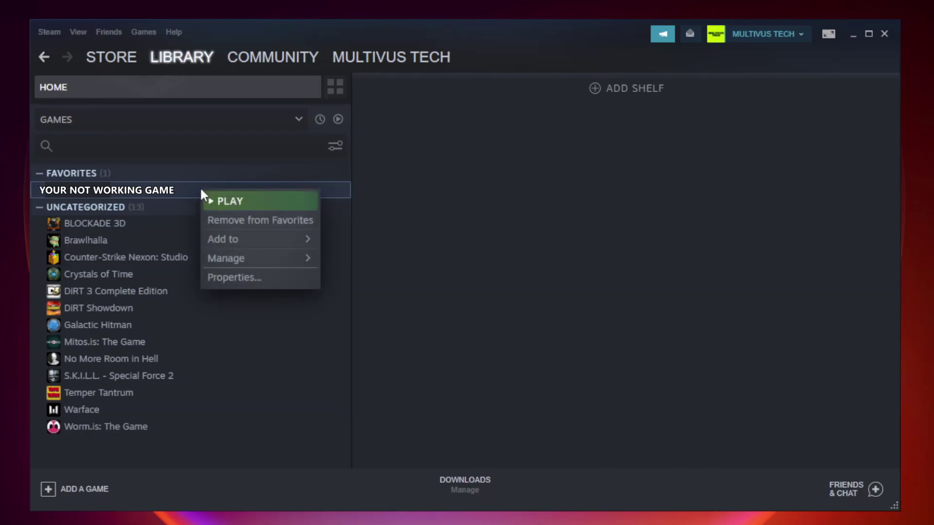
left_click(258, 276)
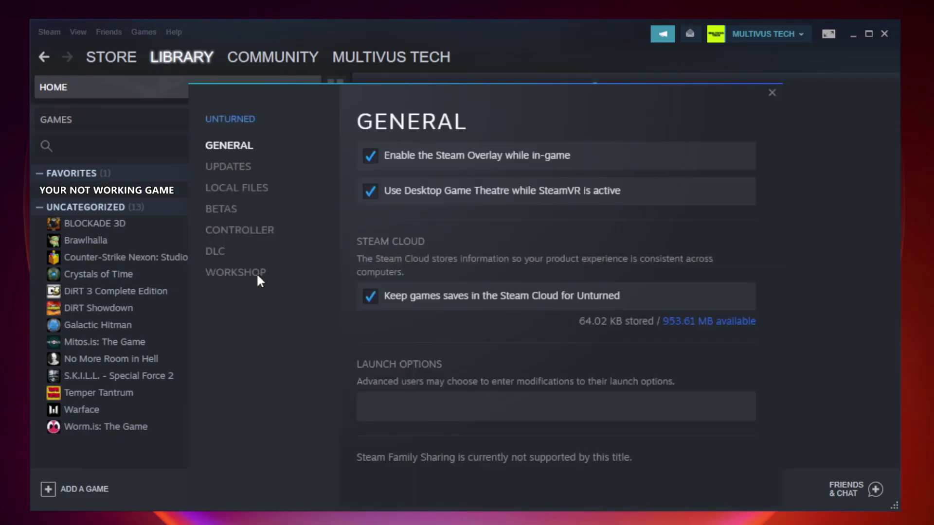
left_click(248, 191)
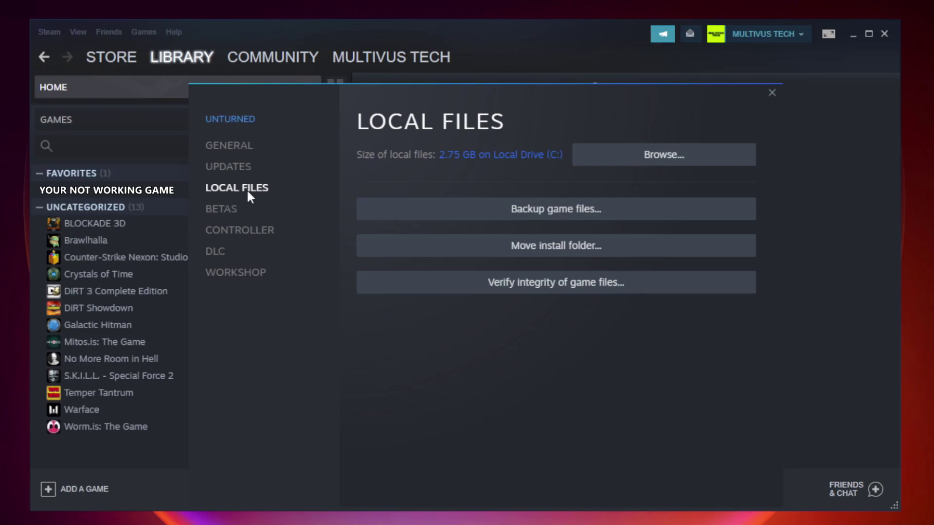
left_click(565, 289)
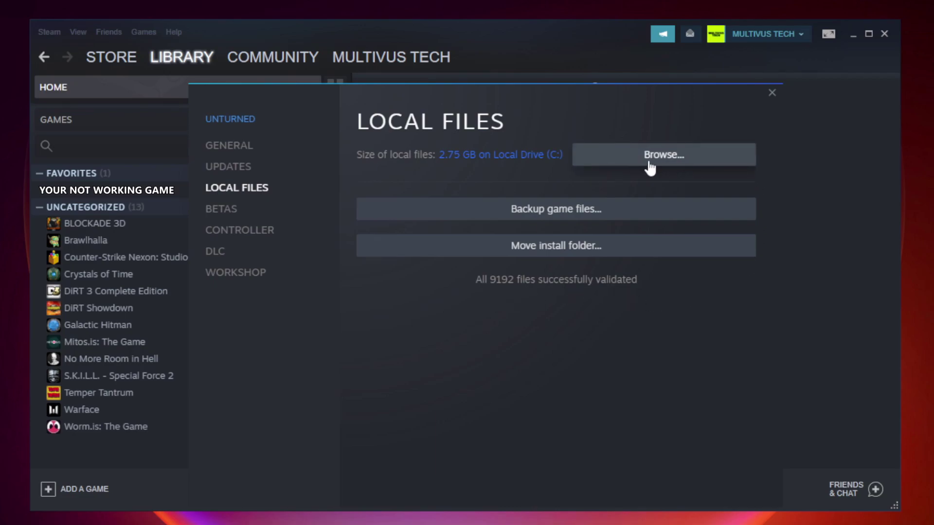
- Browse to the game's install folder and open the properties of the YOUR NOT WORKING GAME shortcut
left_click(668, 168)
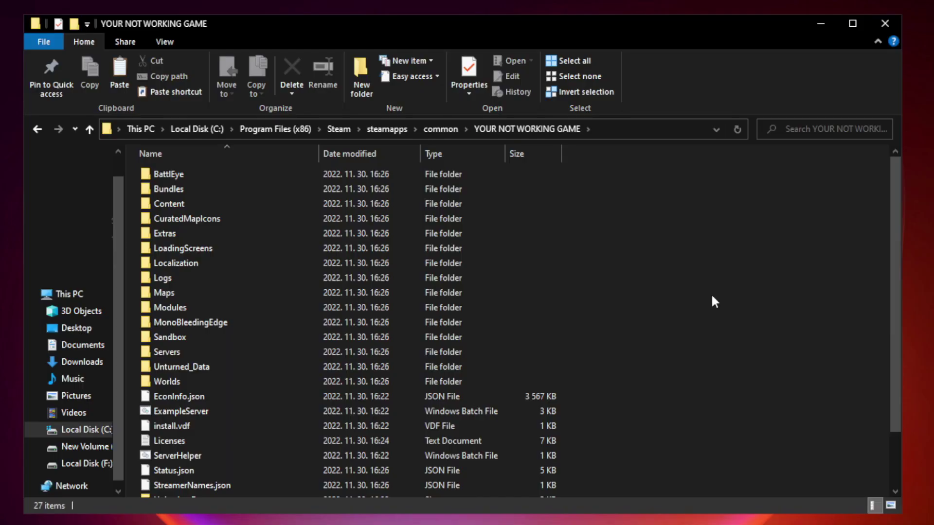
left_click_drag(896, 255, 897, 335)
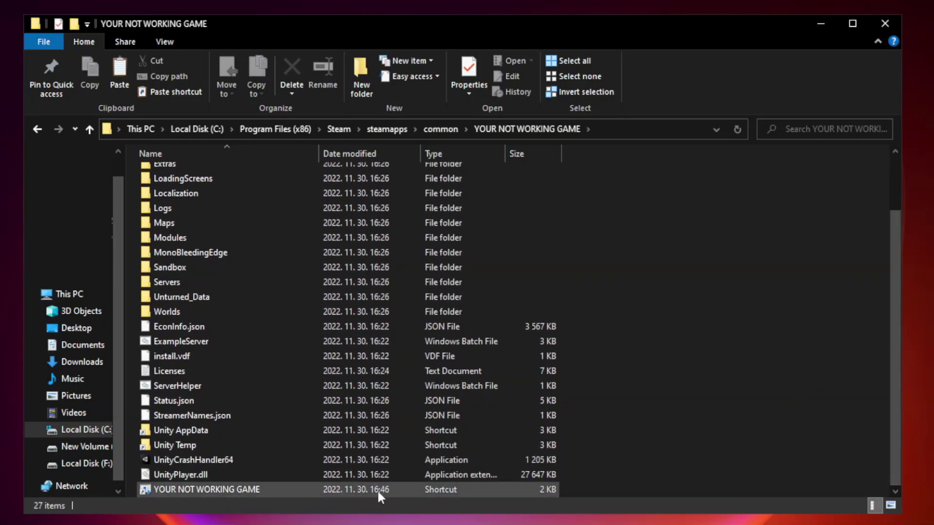
left_click(351, 490)
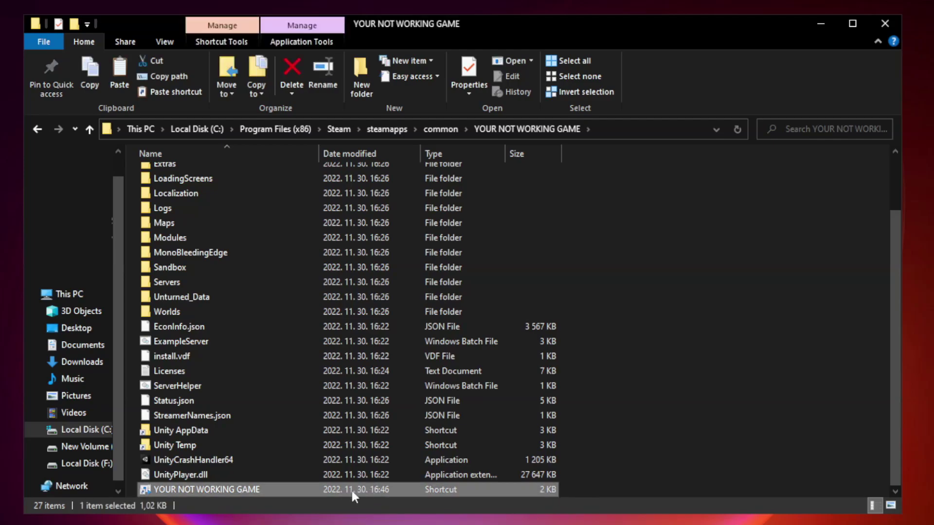
right_click(317, 490)
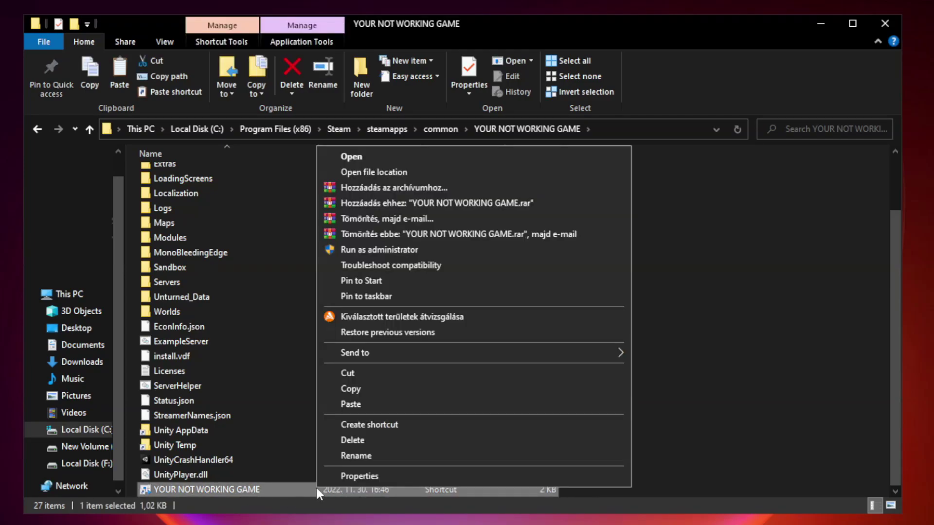
left_click(470, 477)
left_click_drag(463, 257, 463, 105)
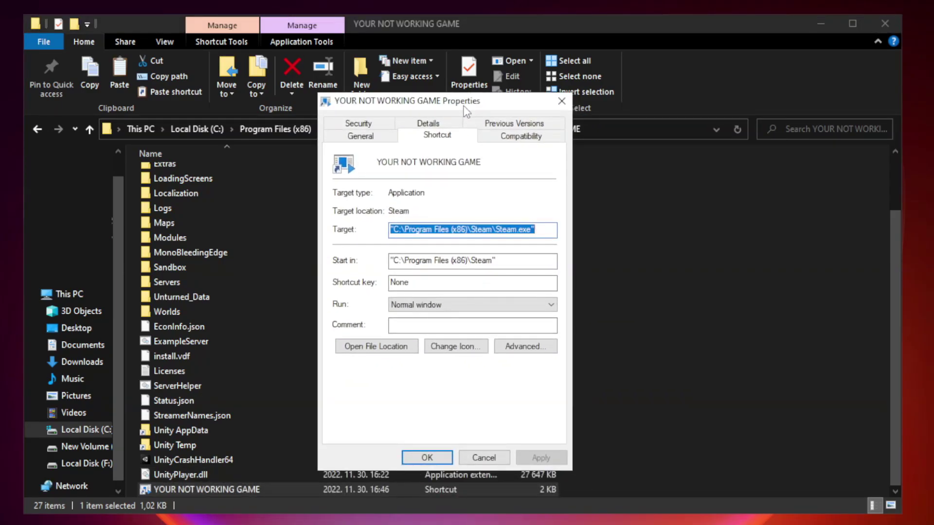
- Set the shortcut to Windows 8 compatibility mode with fullscreen optimizations disabled and administrator rights, apply it and close the folder
left_click(518, 140)
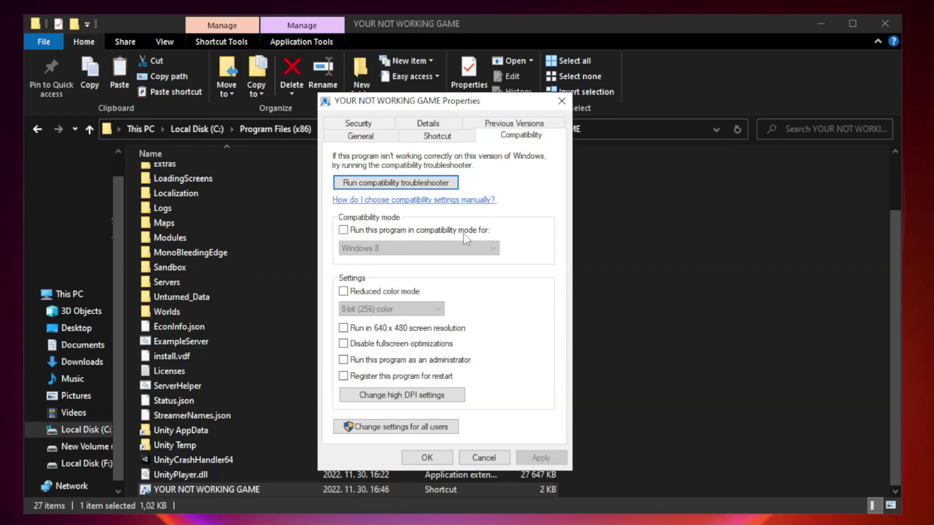
left_click(372, 231)
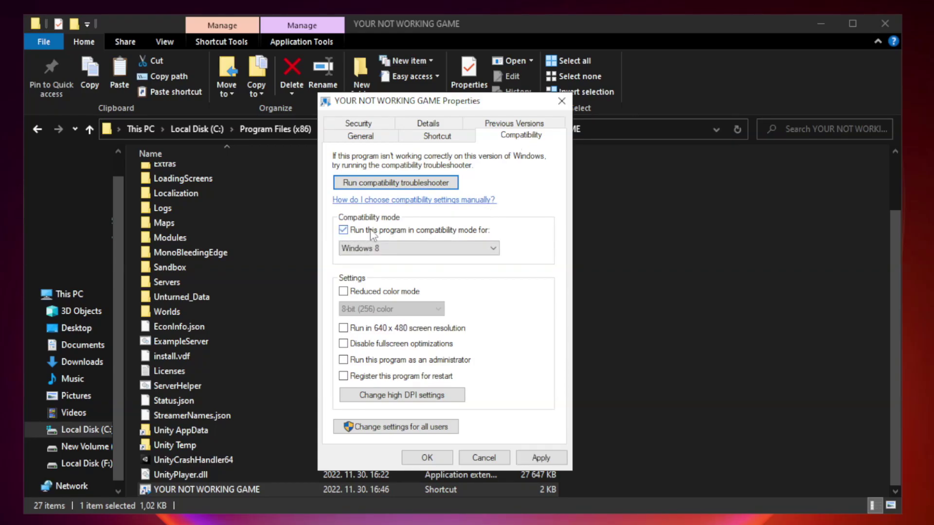
left_click(417, 248)
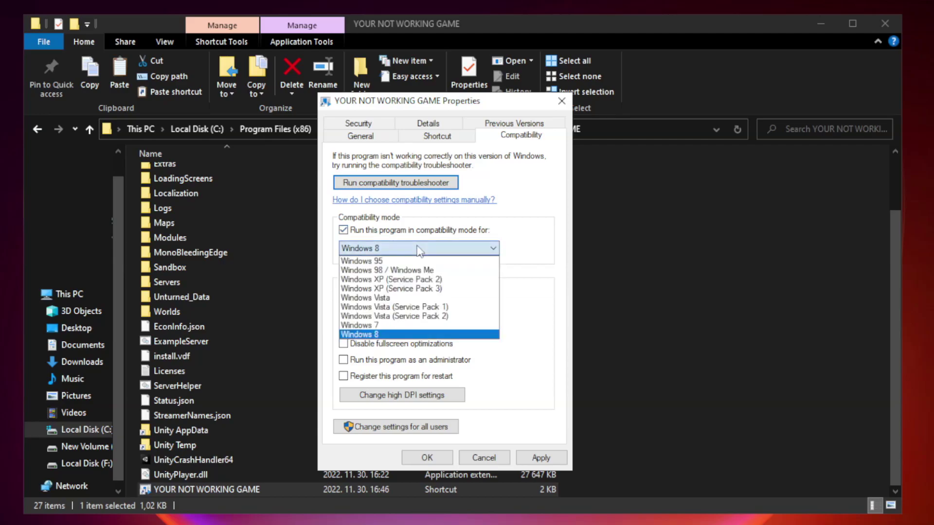
left_click(395, 335)
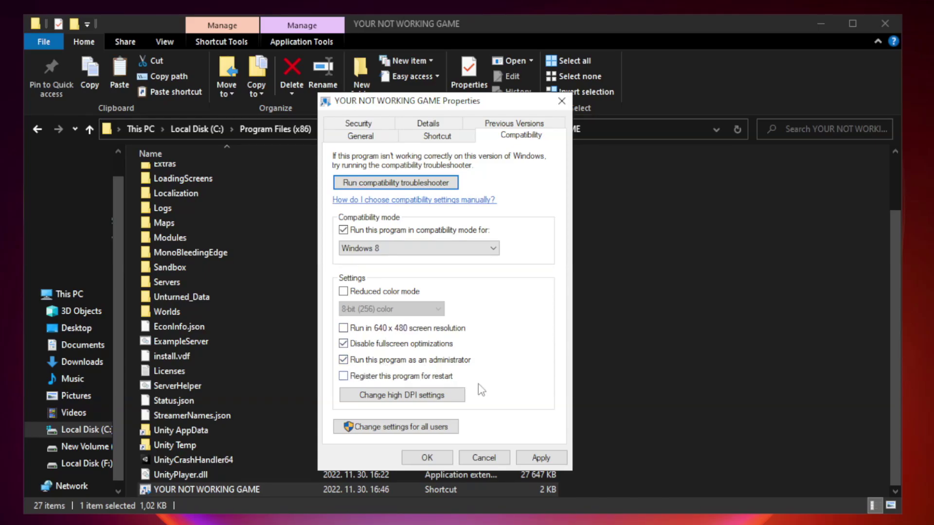
left_click(538, 459)
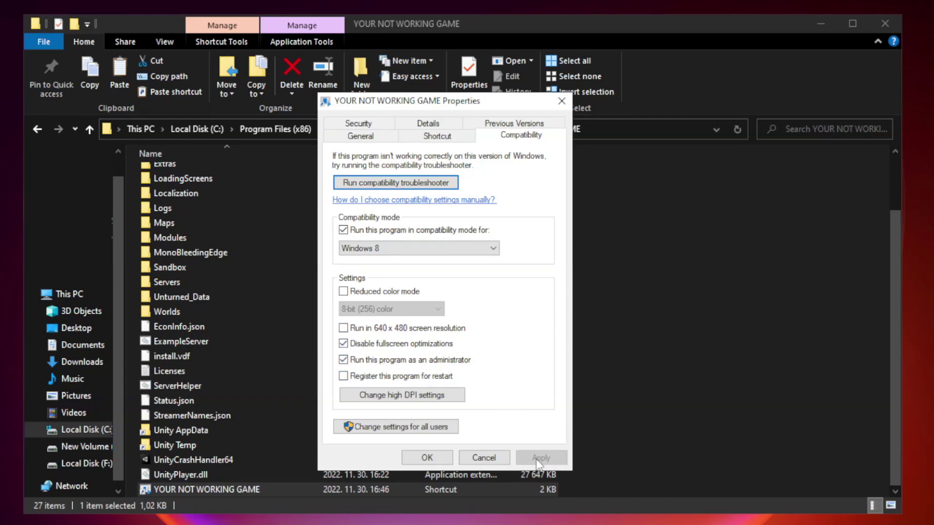
left_click(426, 458)
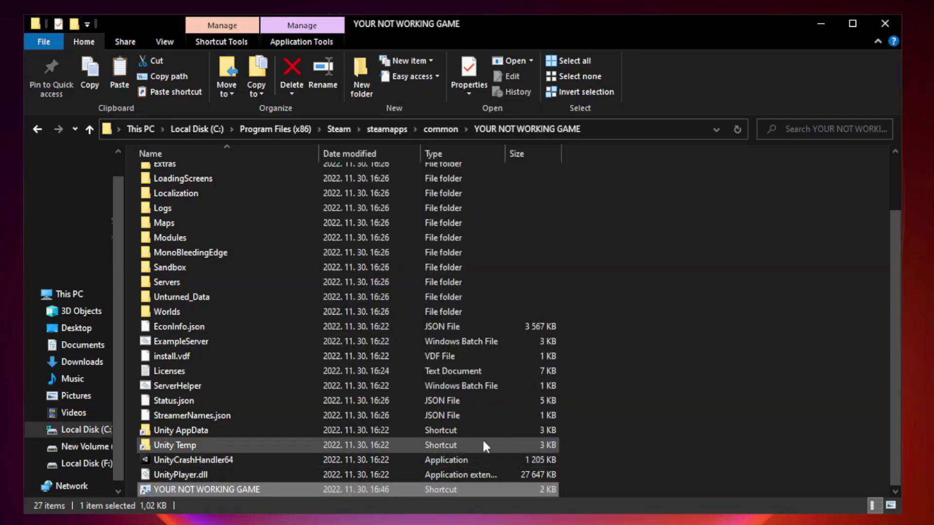
left_click(884, 26)
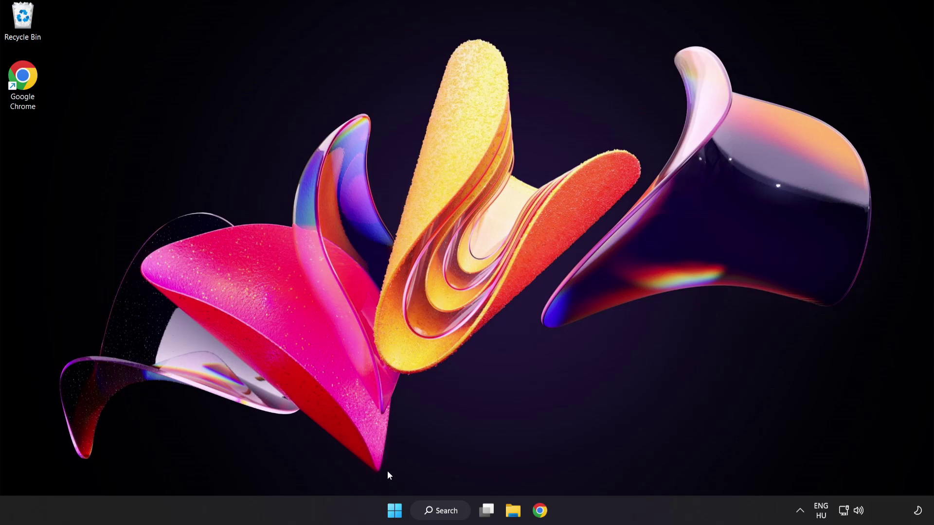
- In Task Manager, disable the startup apps Cortana, Phone Link, Terminal and Windows Security notification icon, and close Task Manager
right_click(398, 513)
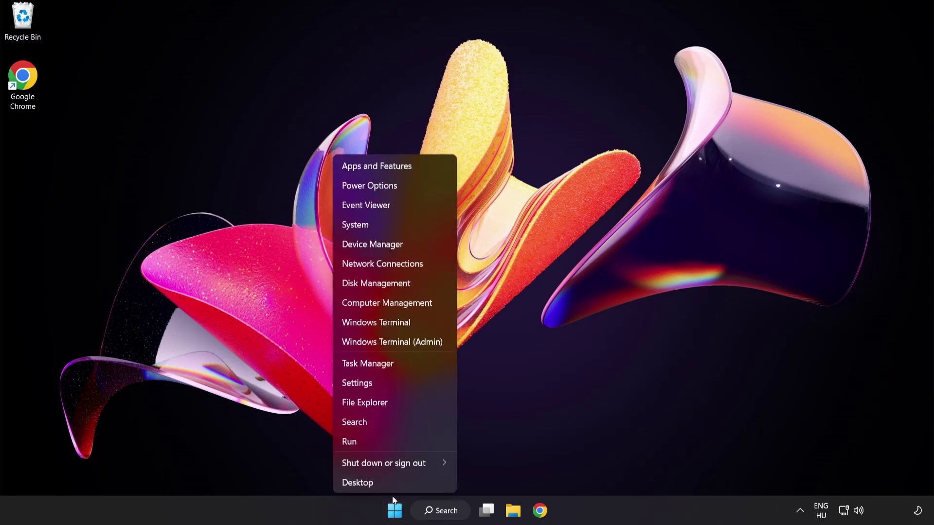
left_click(404, 365)
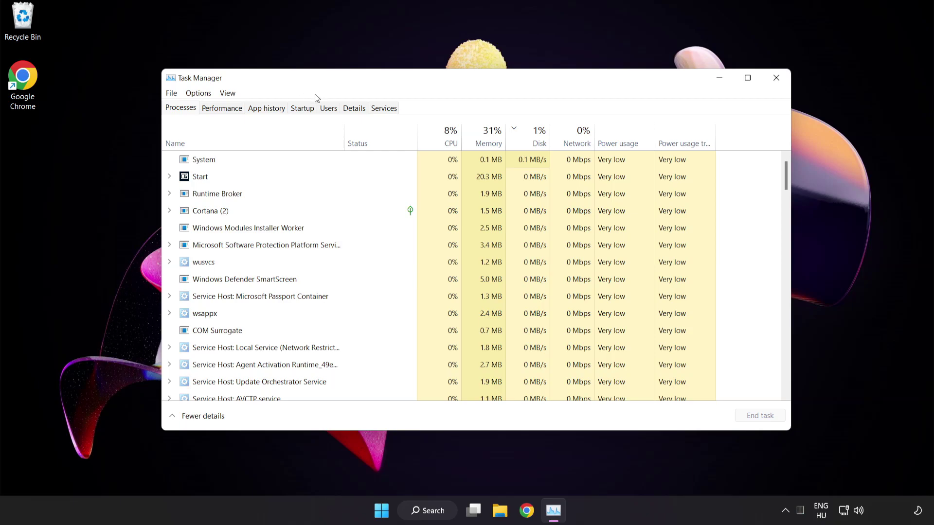
left_click(308, 109)
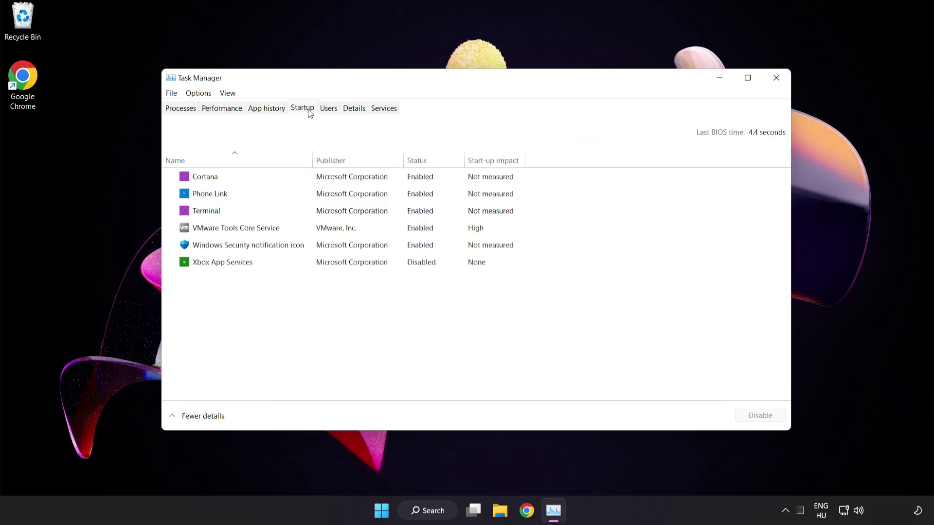
left_click(310, 182)
left_click(761, 419)
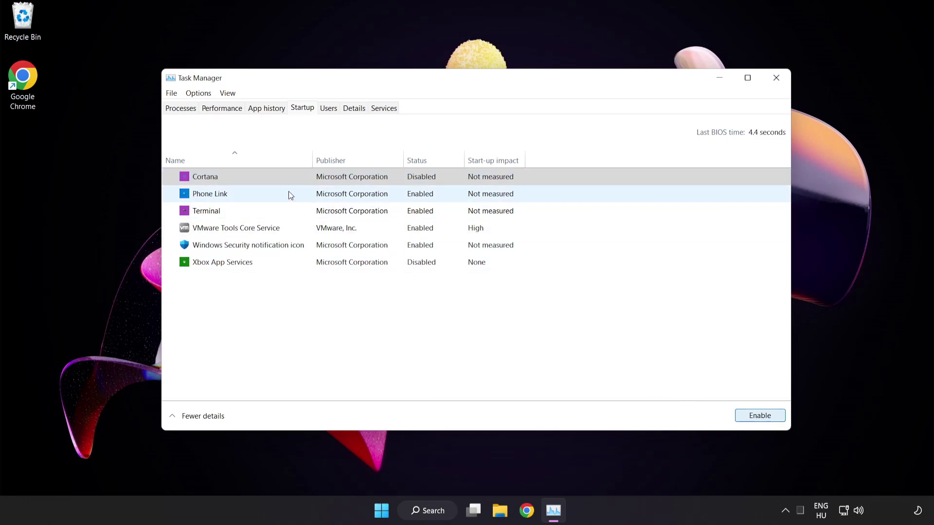
left_click(288, 192)
left_click(757, 419)
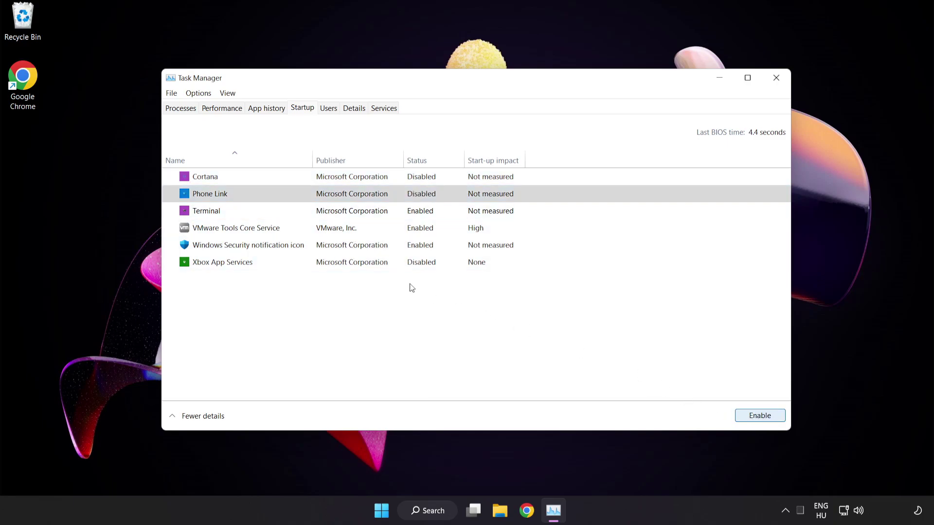
left_click(296, 212)
left_click(760, 416)
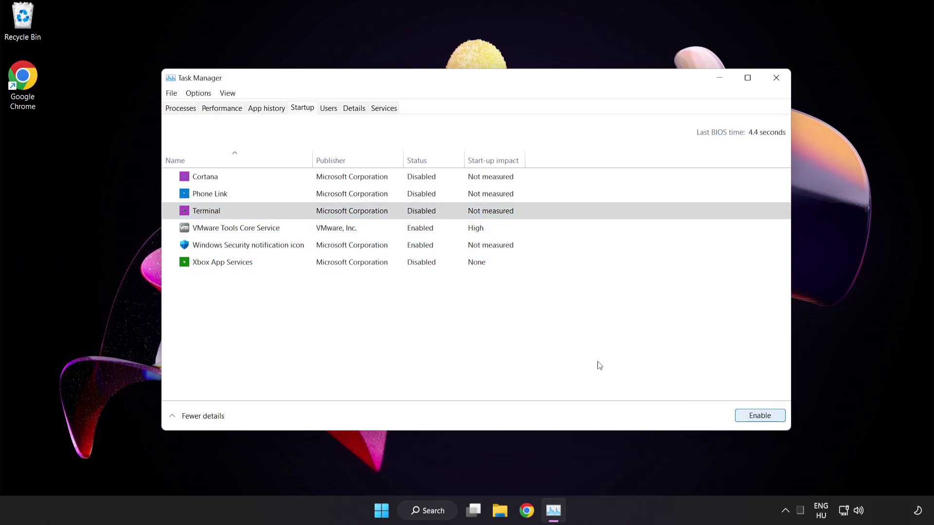
left_click(314, 245)
left_click(758, 416)
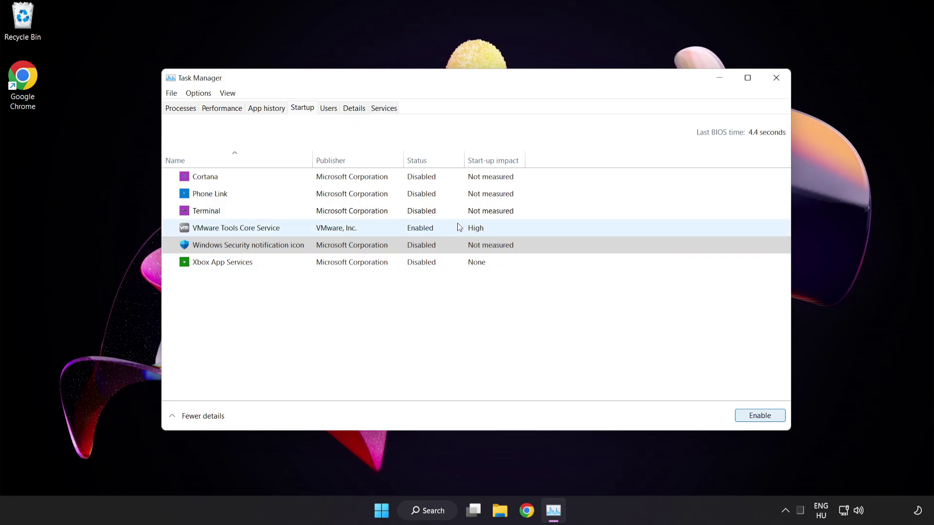
left_click(776, 80)
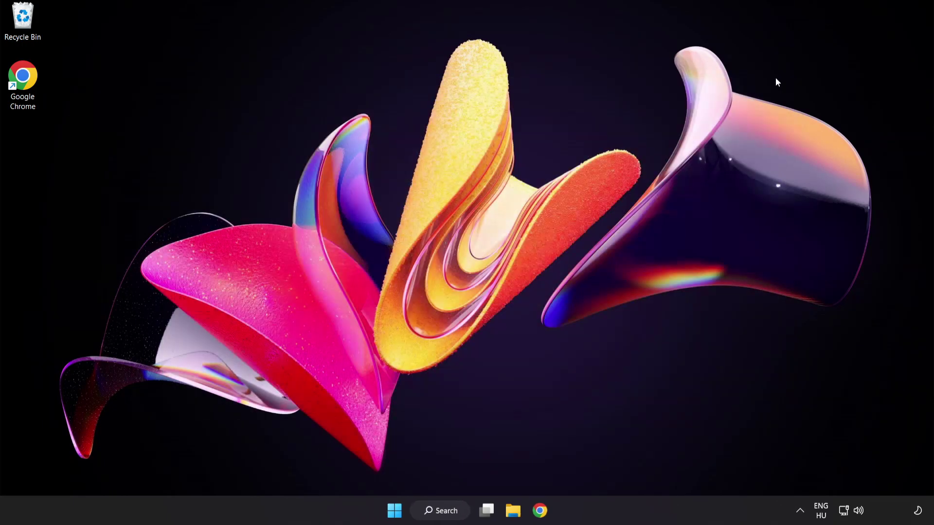
- Switch to Chrome and download the English DirectX End-User Runtime Web Installer from Microsoft's download page
left_click(540, 511)
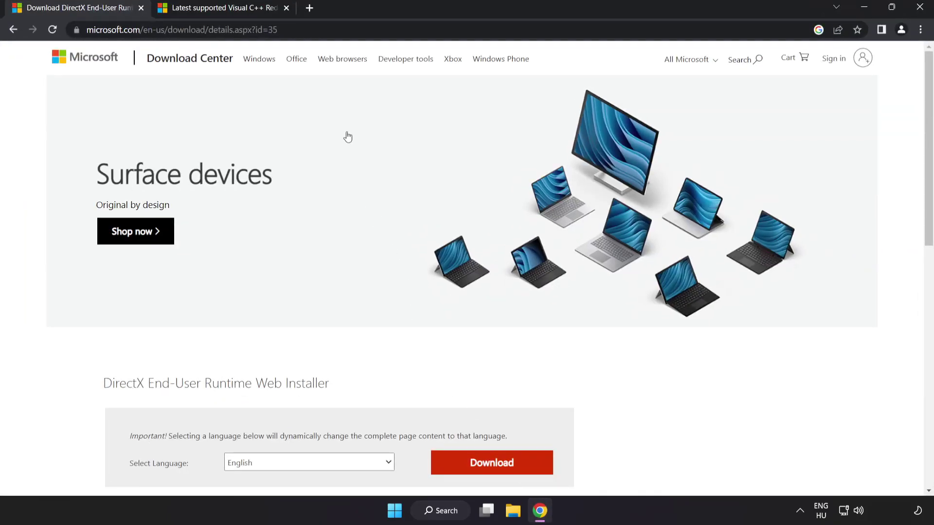
left_click(376, 25)
left_click(376, 25)
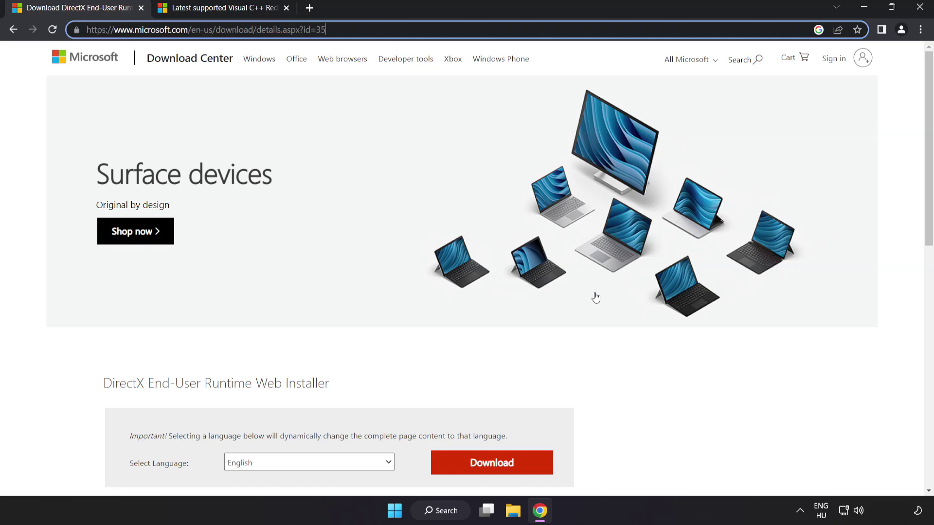
left_click(533, 312)
scroll(533, 312, "down", 3)
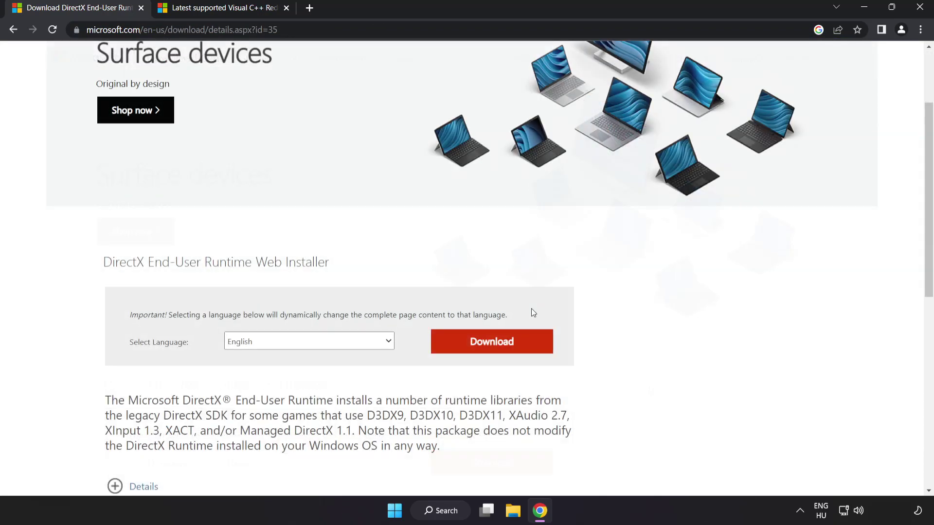
left_click(504, 352)
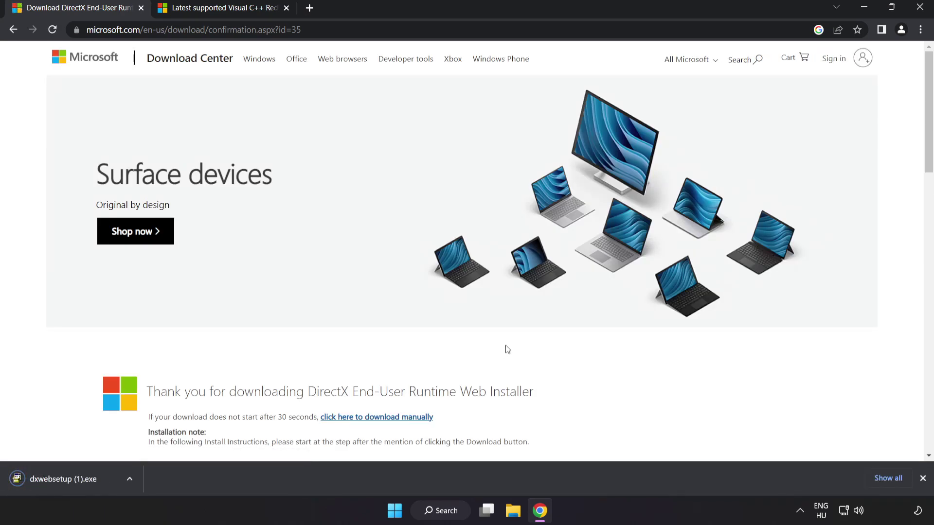
- Run the downloaded DirectX installer, accept the agreement, decline the Bing Bar, finish the setup and close the DirectX download page
left_click(78, 480)
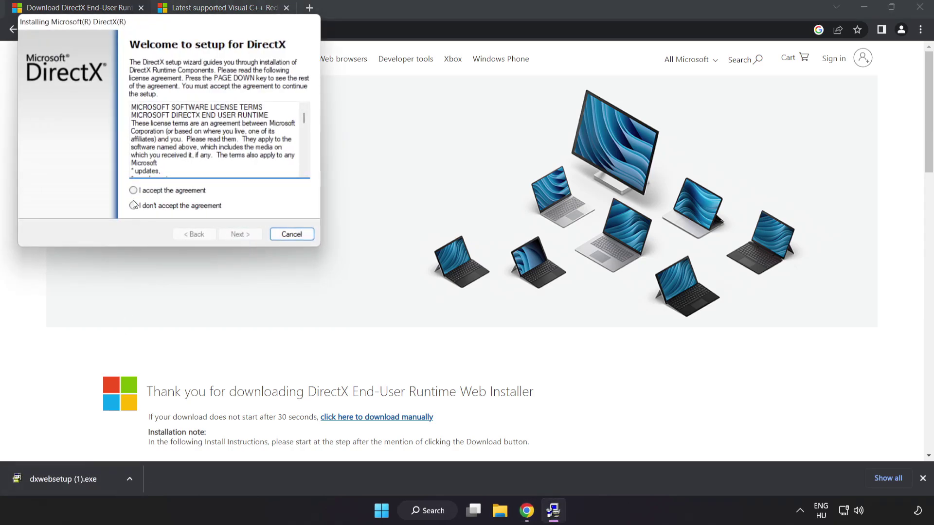
left_click_drag(141, 24, 425, 119)
left_click_drag(590, 223, 590, 270)
left_click(437, 295)
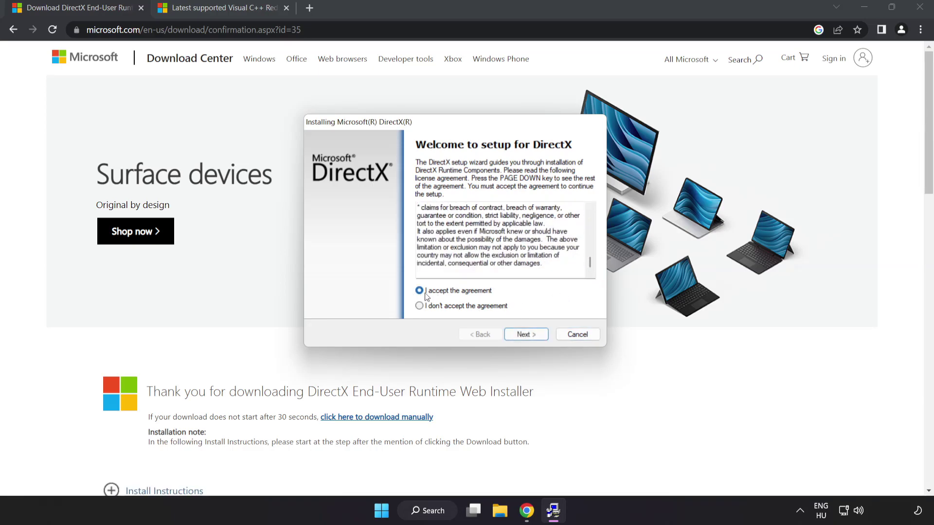
left_click(526, 337)
left_click(412, 249)
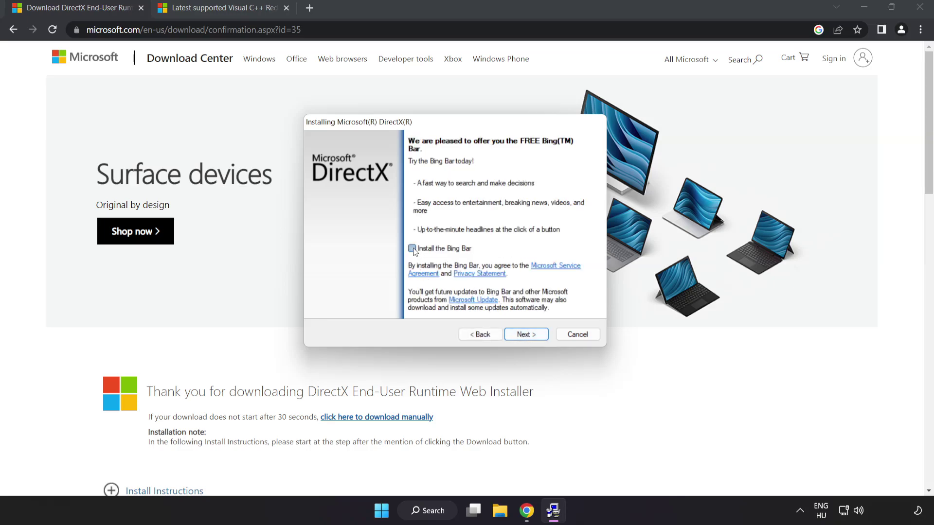
left_click(528, 334)
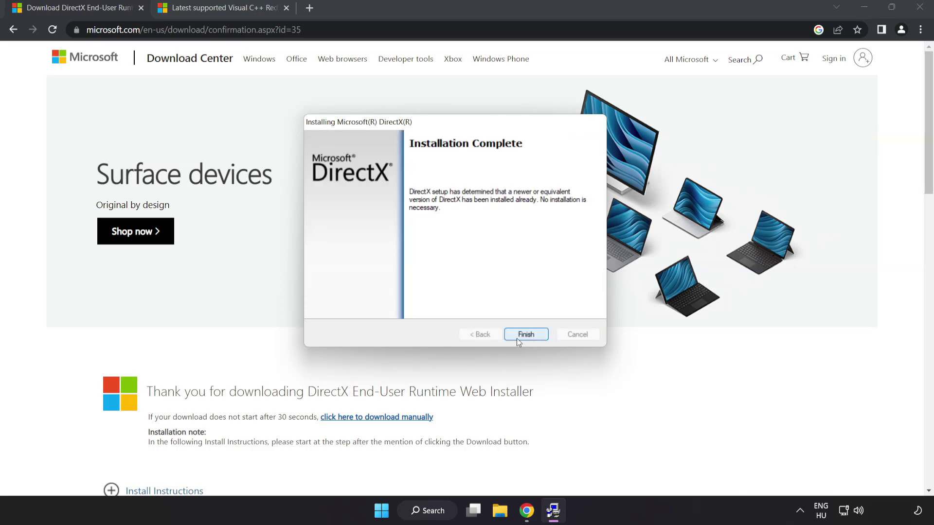
left_click(526, 338)
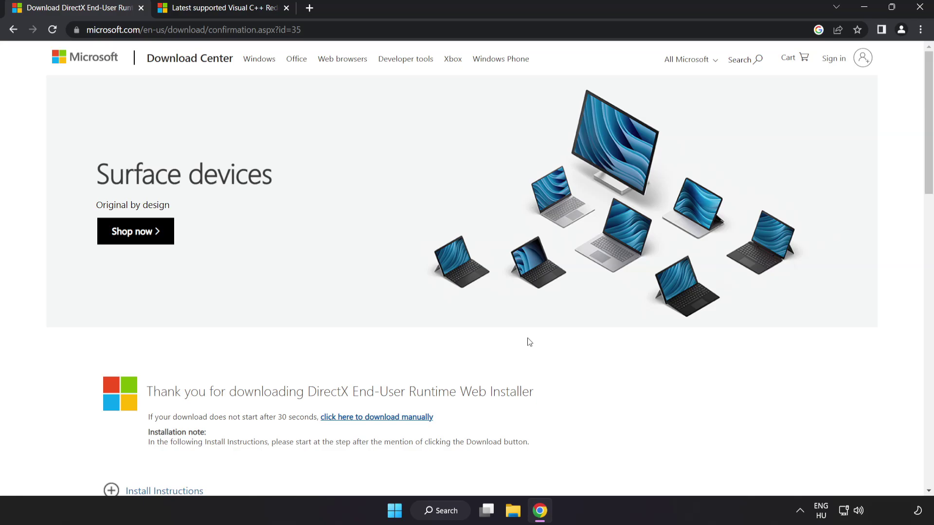
left_click(141, 8)
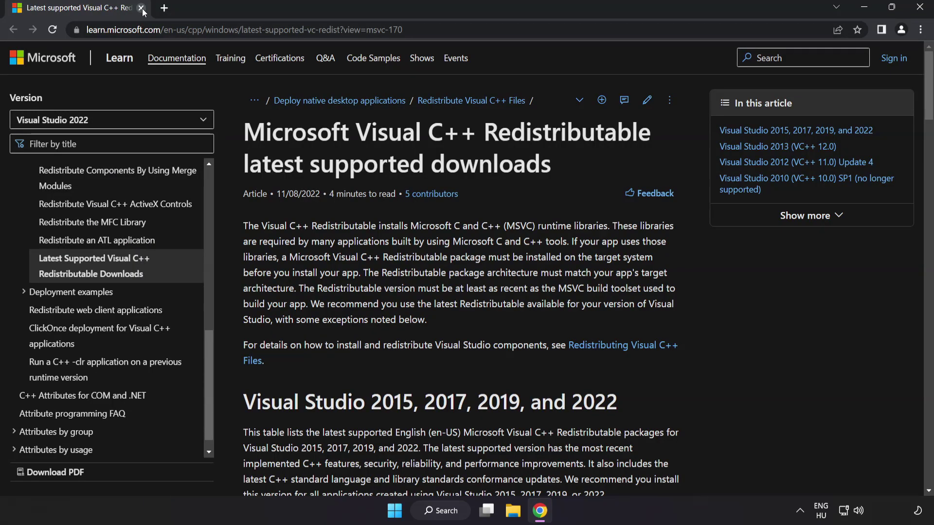
- From the Visual C++ Redistributable page, download the ARM64, X86 and X64 installers for Visual Studio 2015, 2017, 2019 and 2022
left_click(325, 29)
left_click(453, 30)
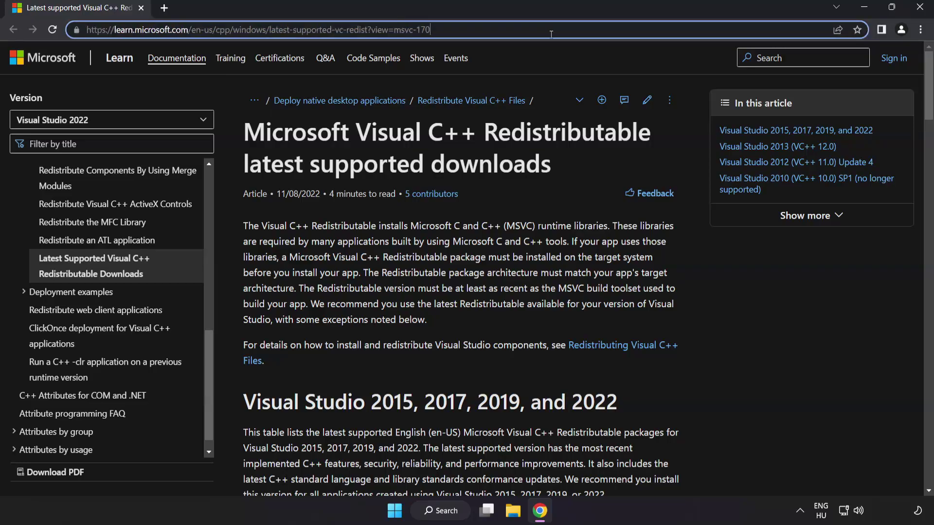
left_click(467, 144)
left_click_drag(919, 93, 924, 148)
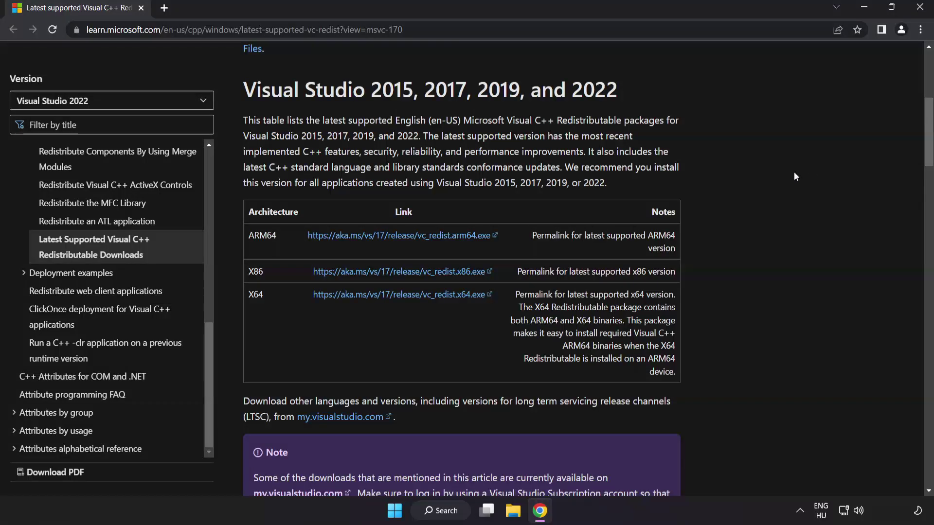
left_click(390, 236)
left_click(399, 272)
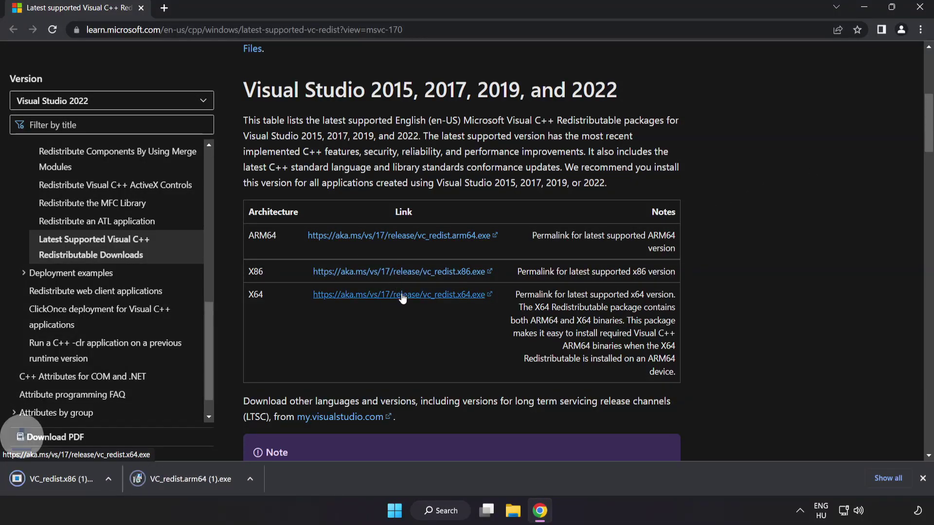
left_click(402, 296)
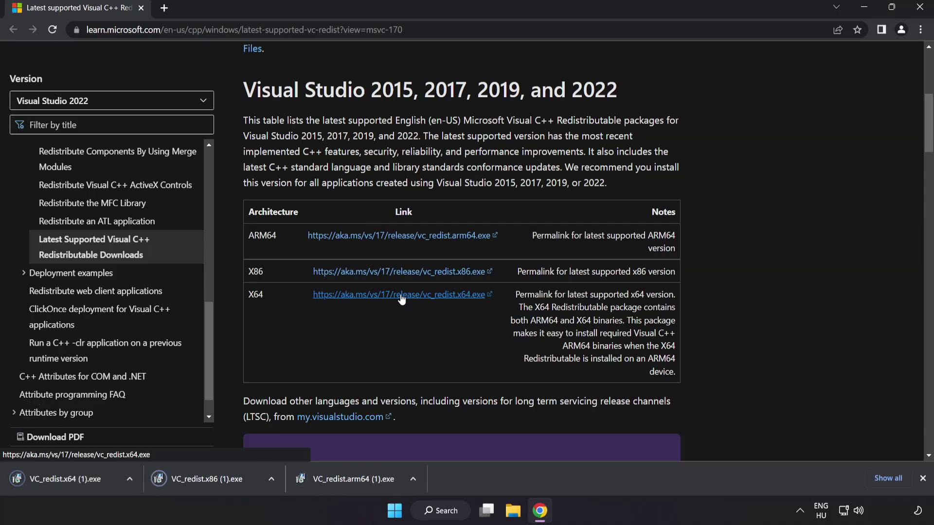
- Try to install the Arm64 Visual C++ Redistributable, agreeing to its license terms, and close the setup
left_click(351, 481)
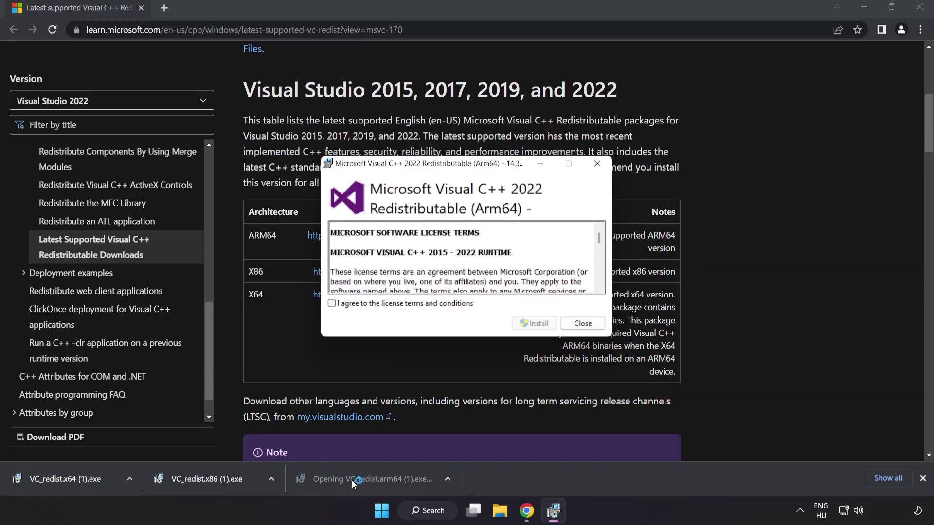
left_click_drag(598, 238, 598, 282)
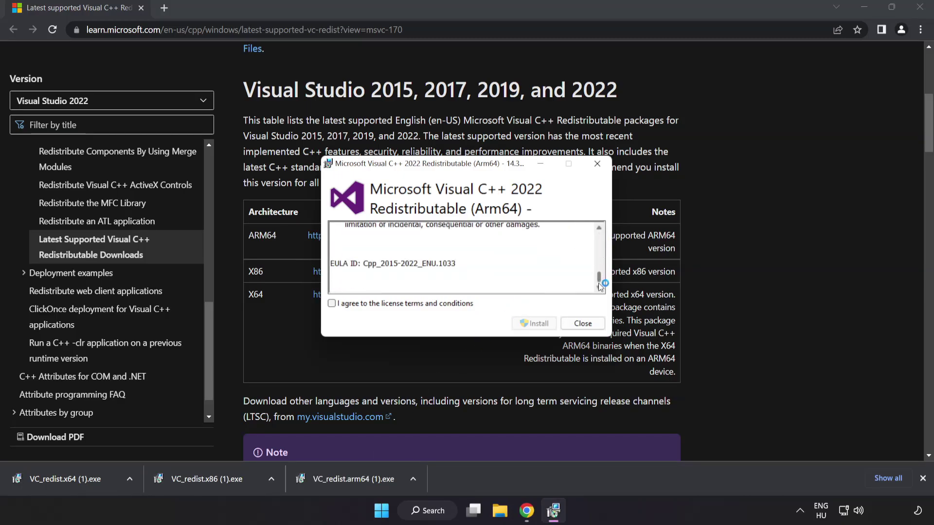
left_click(332, 304)
left_click(532, 324)
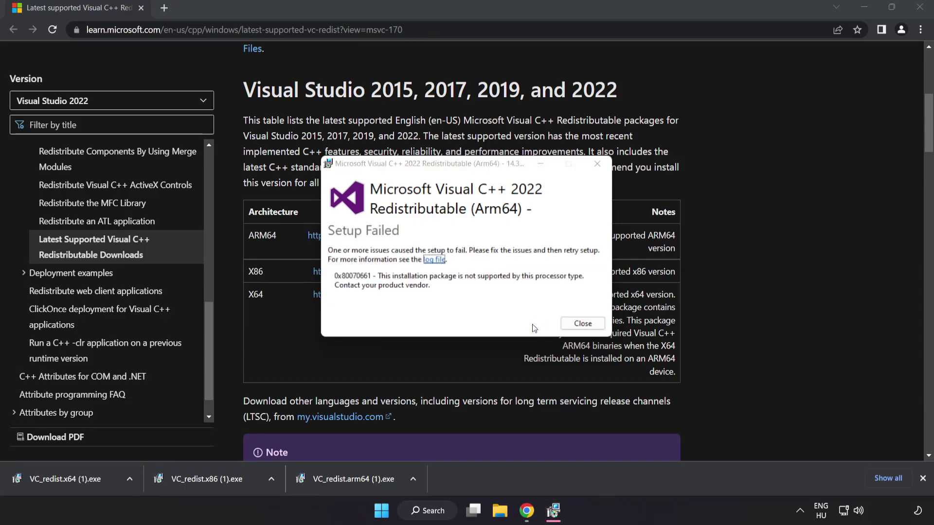
left_click(591, 325)
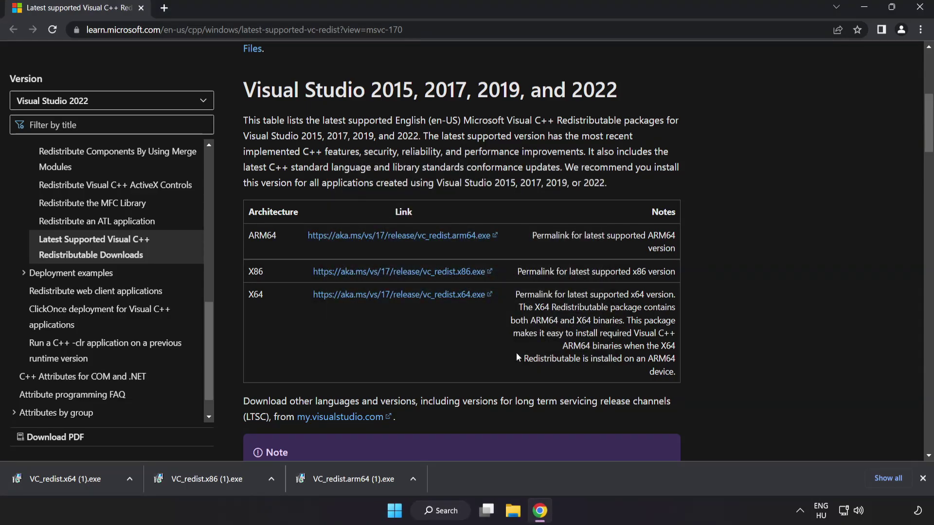
- Run the x86 and x64 Visual C++ Redistributable installers, close each setup and close the browser
left_click(210, 480)
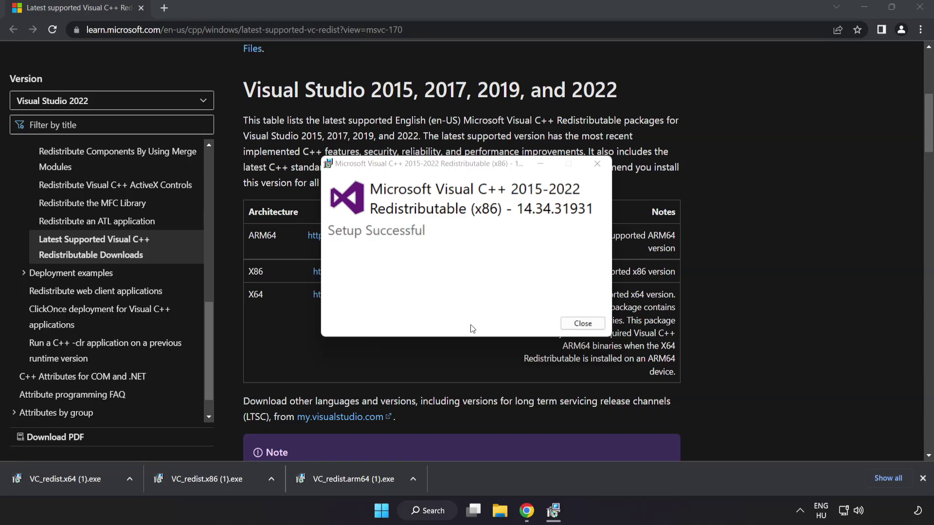
left_click(583, 324)
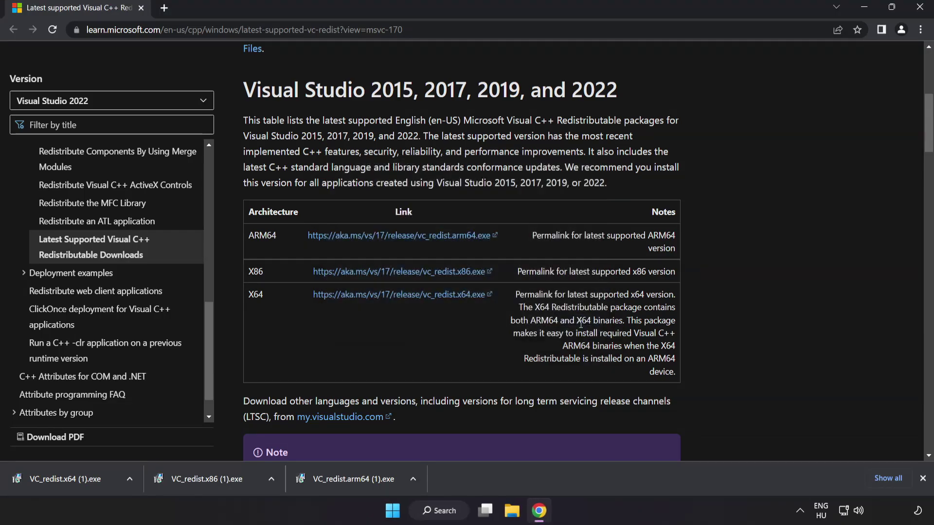
left_click(84, 477)
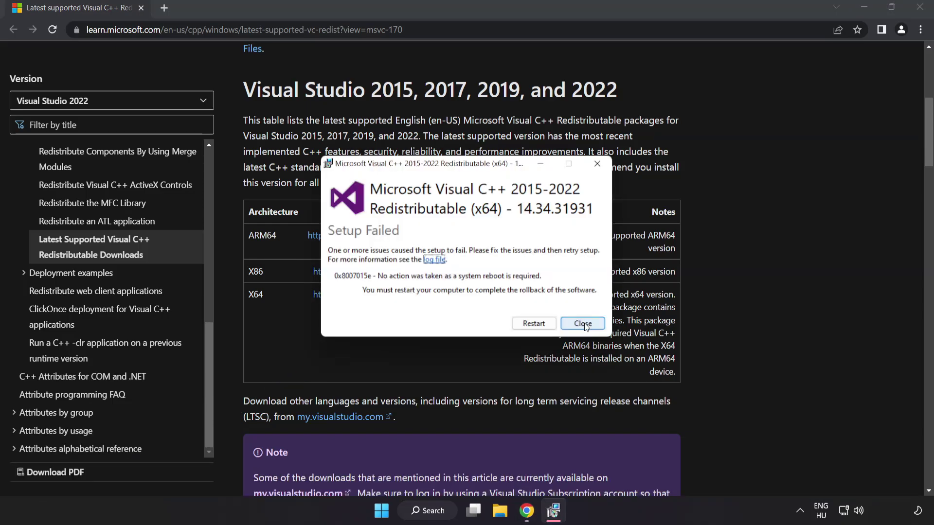
left_click(583, 323)
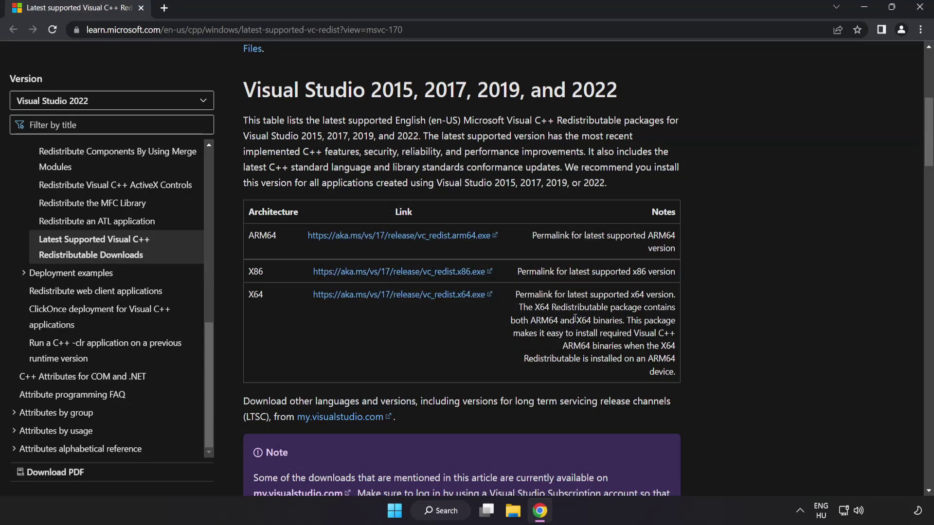
left_click(918, 8)
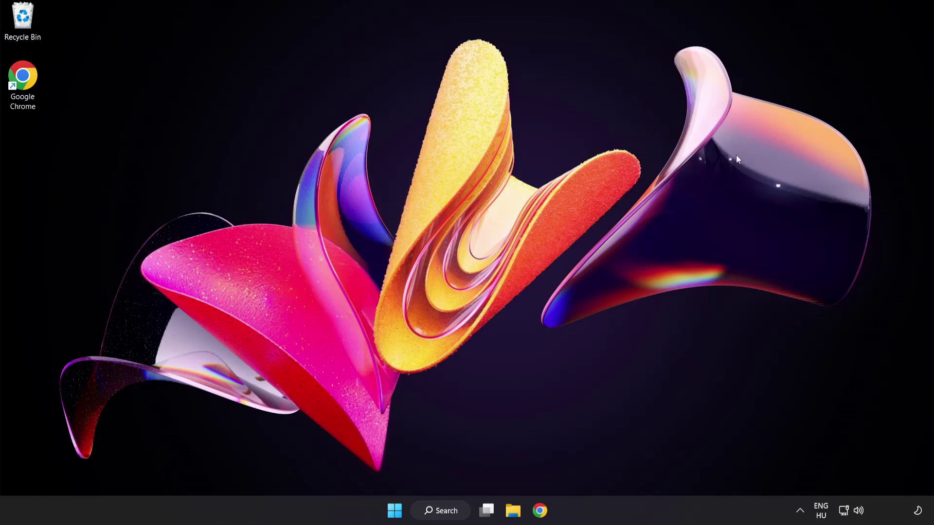
- Search Windows for cmd and open Command Prompt as administrator
left_click(445, 516)
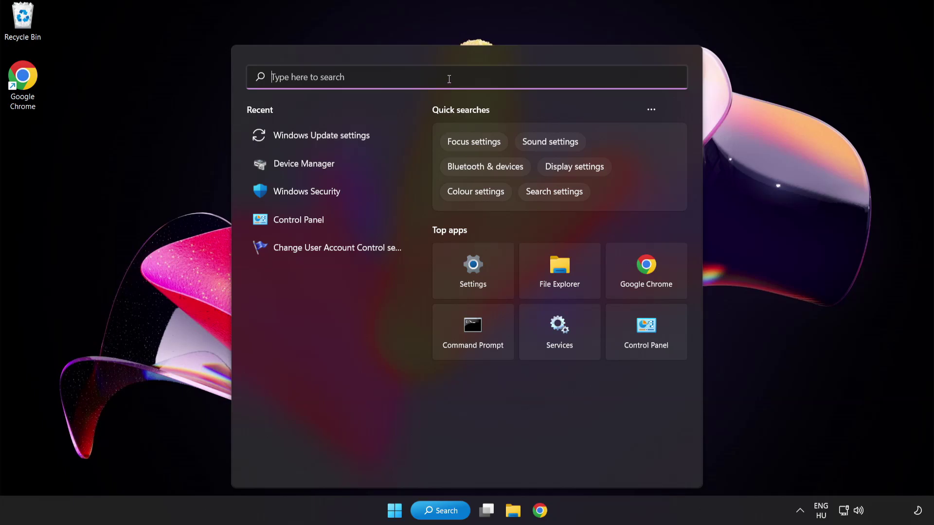
type("cmd")
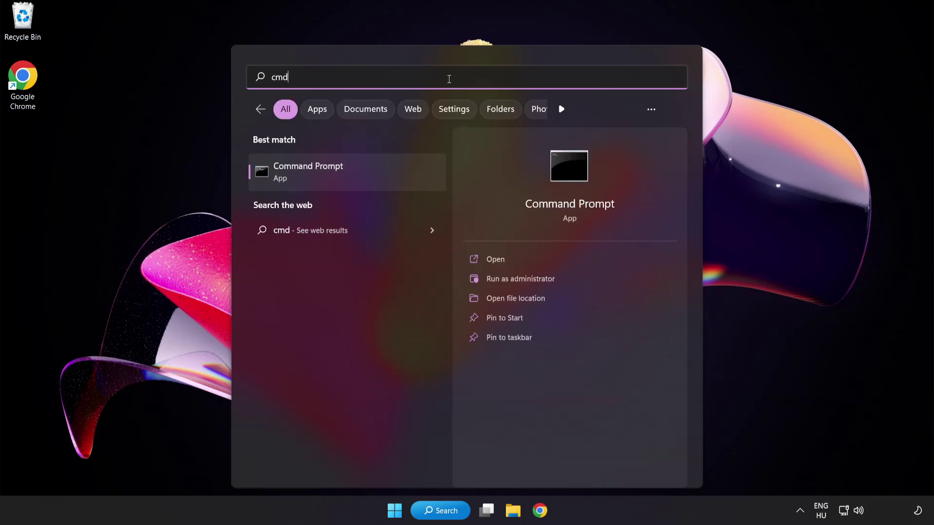
right_click(351, 179)
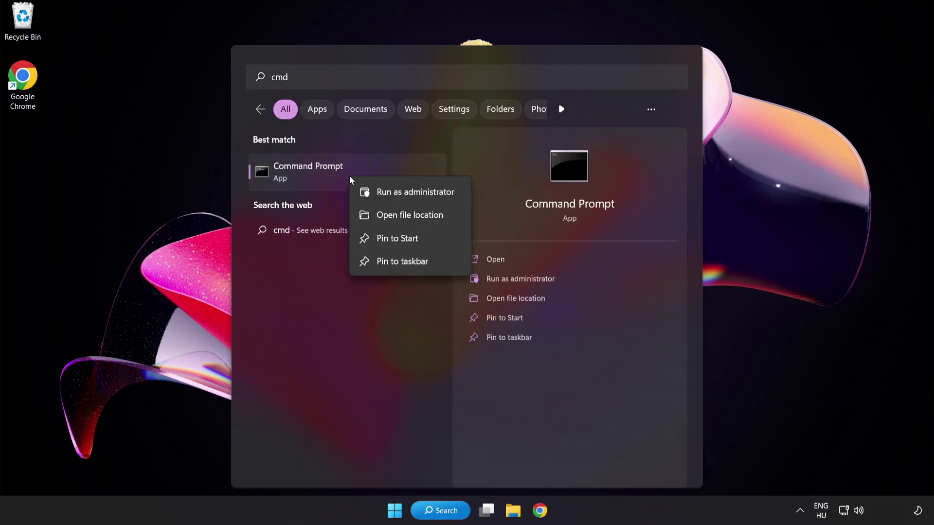
left_click(393, 195)
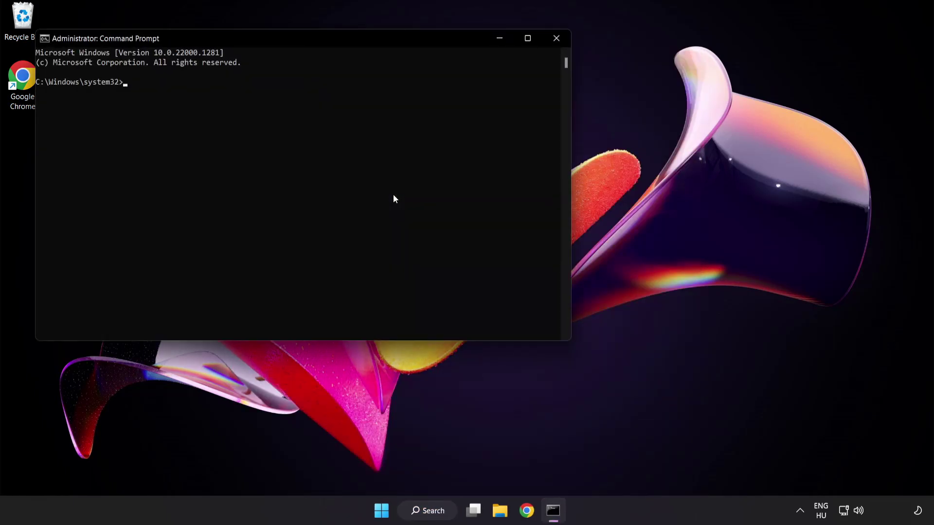
- Run sfc /scannow in Command Prompt, close it when the scan completes, and open the PC's power options
left_click_drag(267, 40, 406, 91)
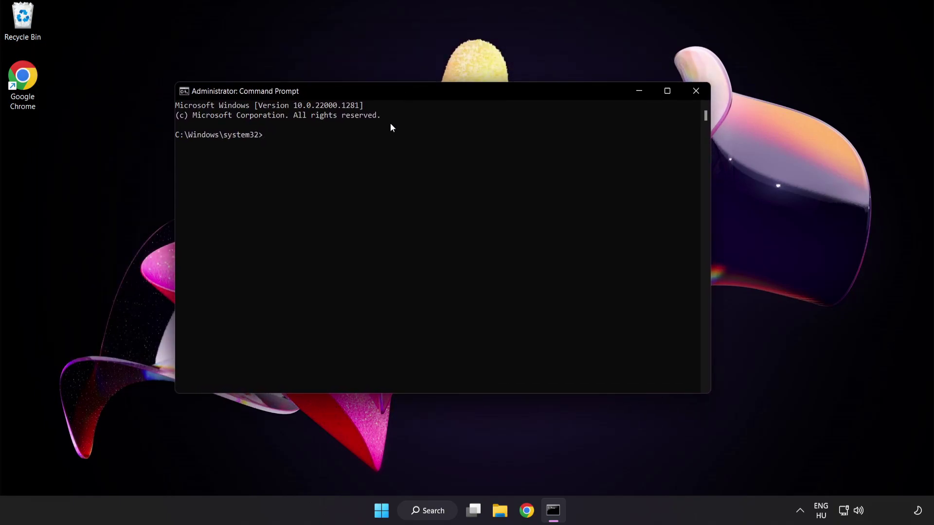
type("sfc")
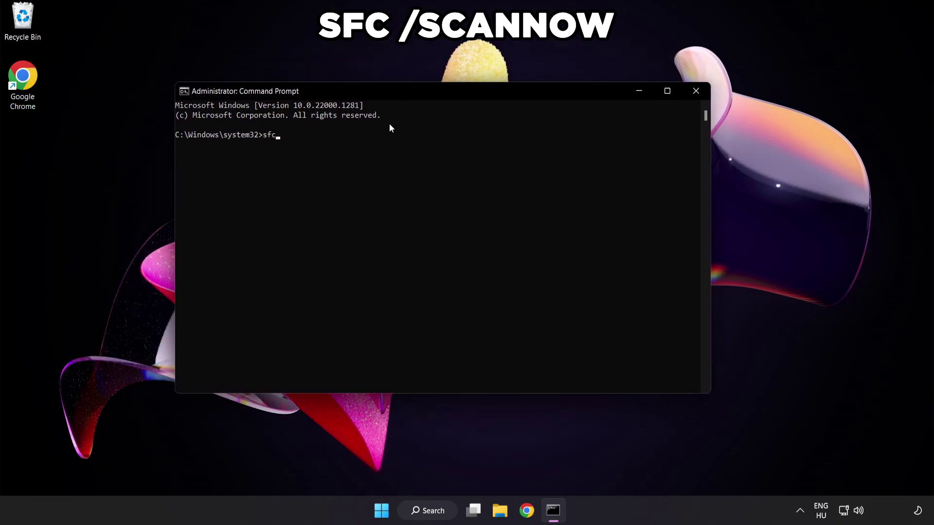
type(" /scannow")
key("Return")
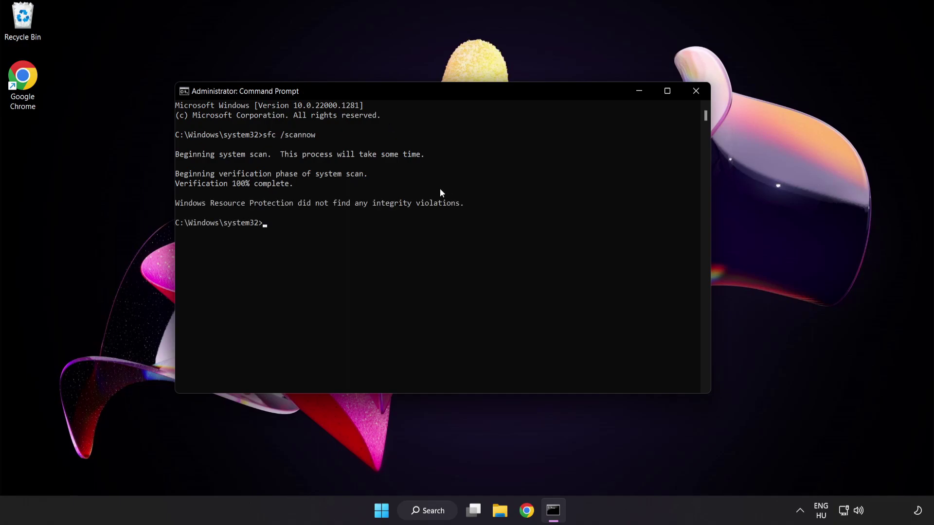
left_click(696, 92)
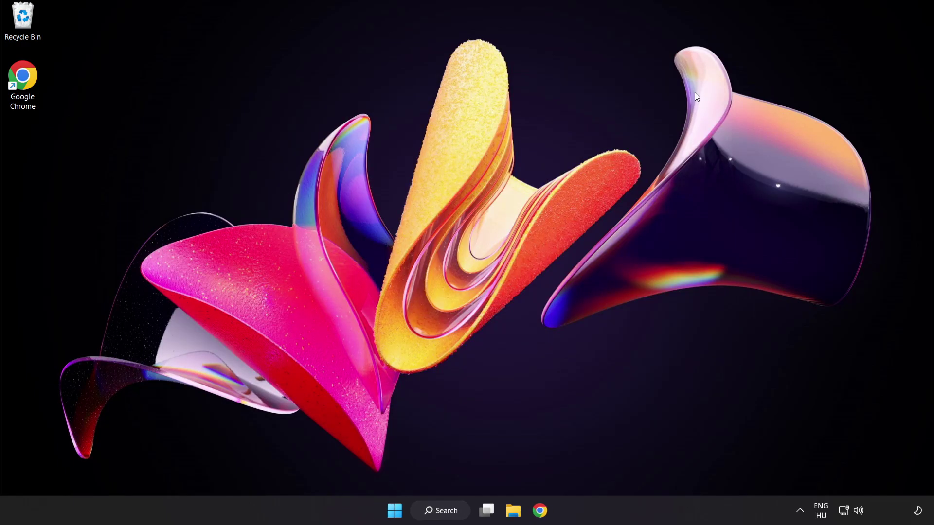
left_click(395, 509)
left_click(621, 469)
- Search Windows for security and open the Windows Security app
left_click(436, 510)
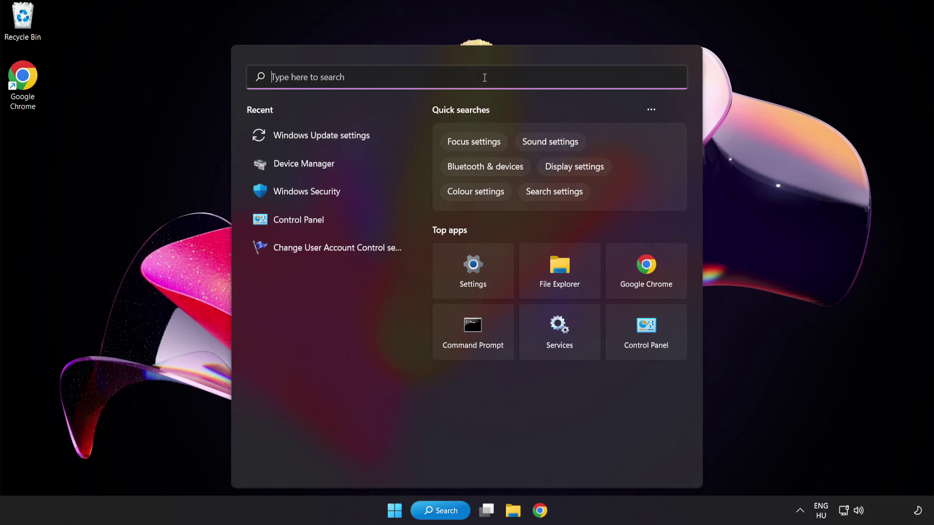
type("securit")
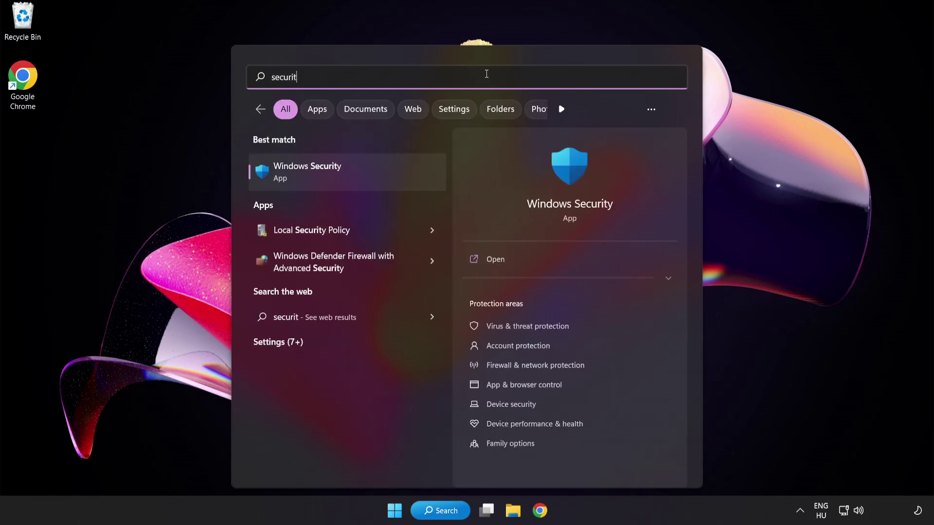
type("y")
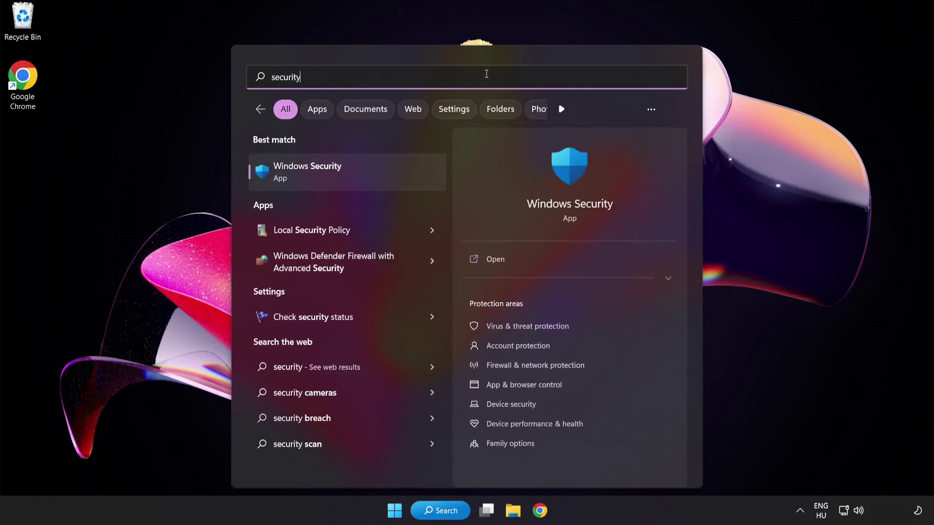
left_click(352, 172)
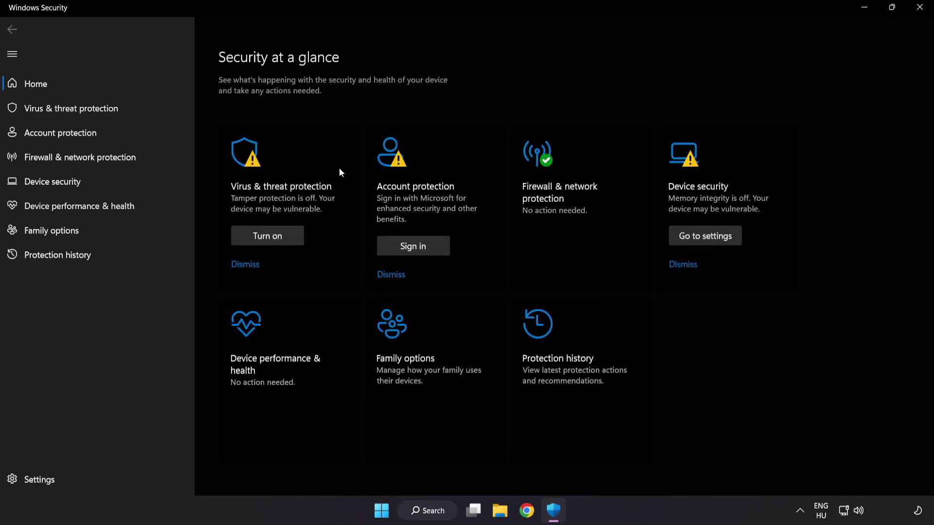
- Open the Exclusions page through the Virus & threat protection settings
left_click(142, 108)
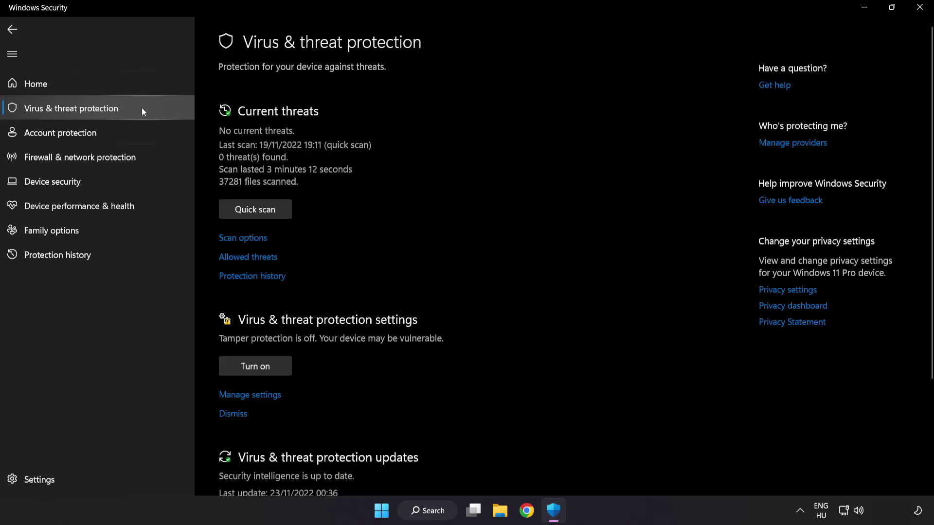
scroll(590, 140, "down", 3)
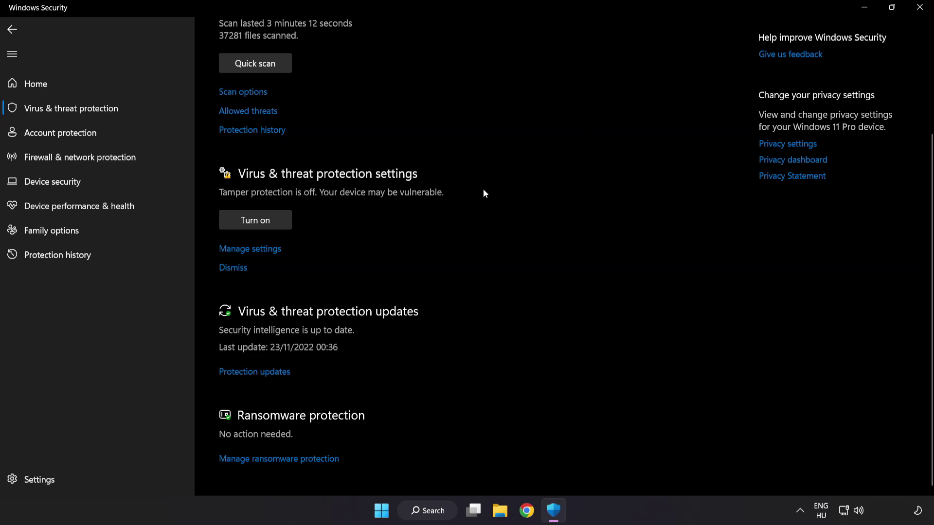
left_click(256, 249)
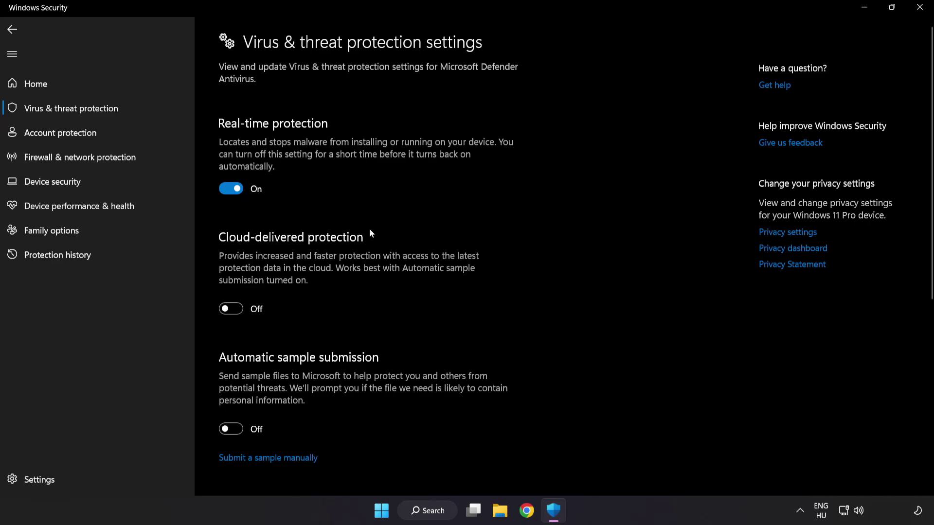
scroll(544, 254, "down", 5)
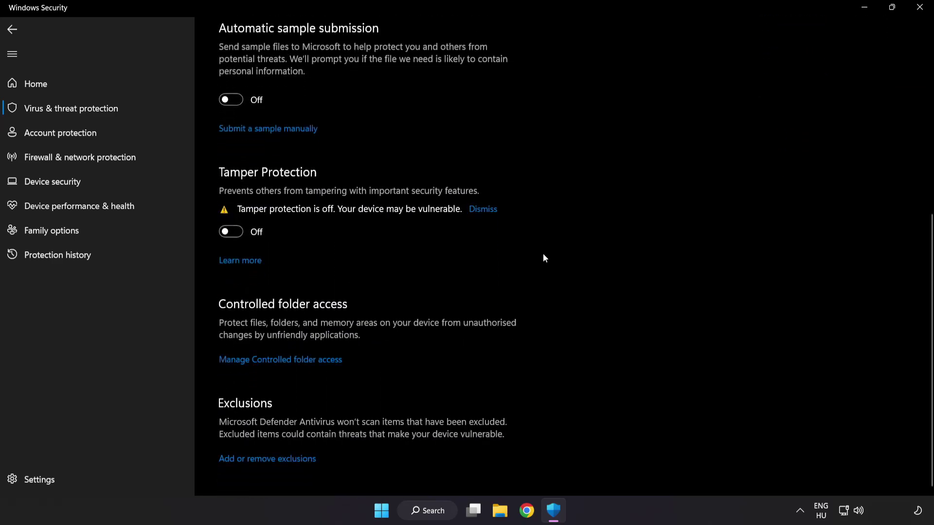
left_click(271, 459)
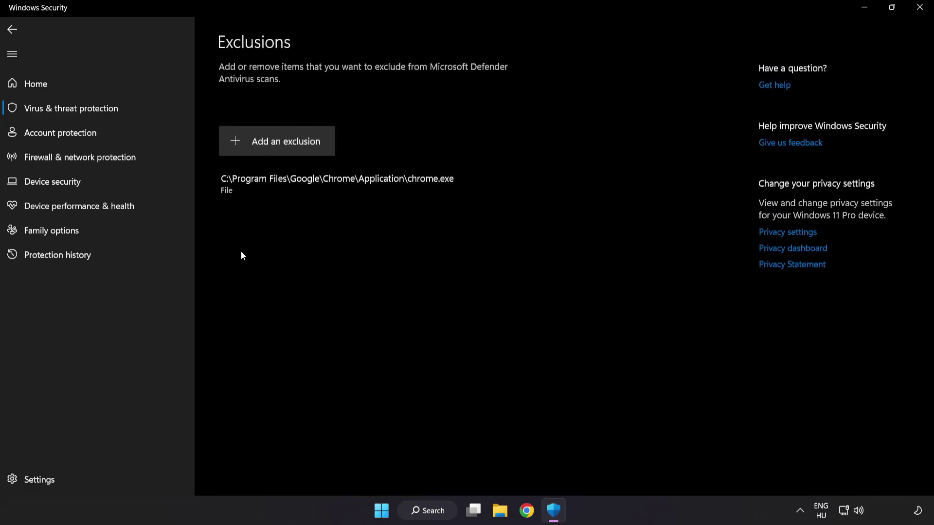
- Try to add a file exclusion for the NOT WORKING APP shortcut in C:\Program Files (x86)\NOT WORKING APP
left_click(279, 148)
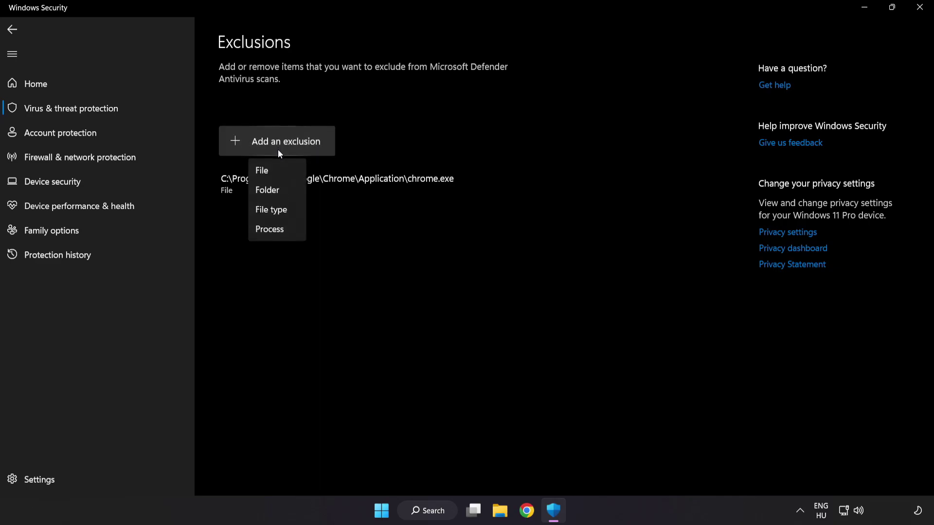
left_click(273, 174)
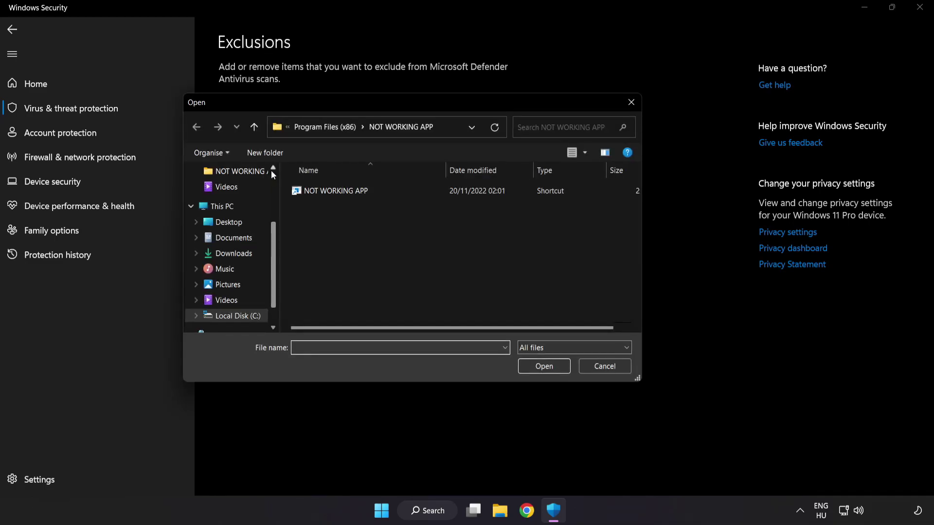
left_click(300, 128)
left_click(302, 128)
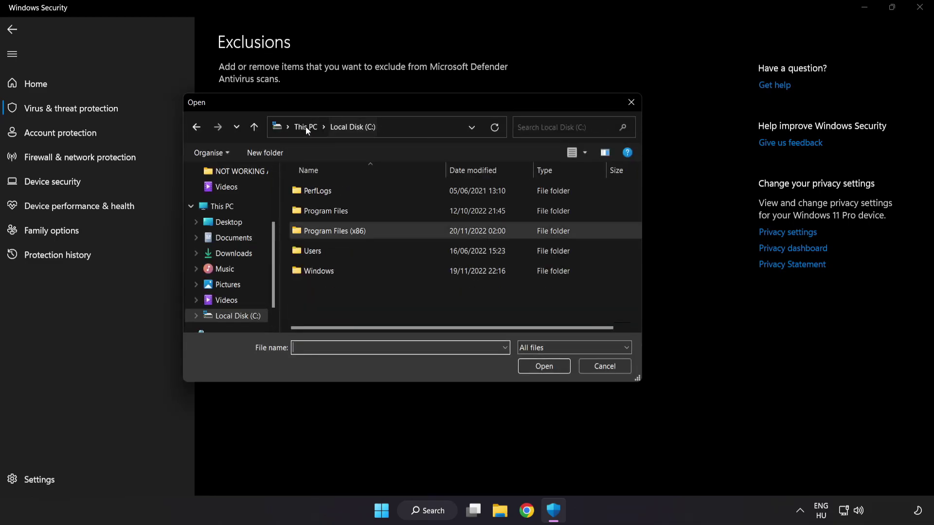
left_click(308, 126)
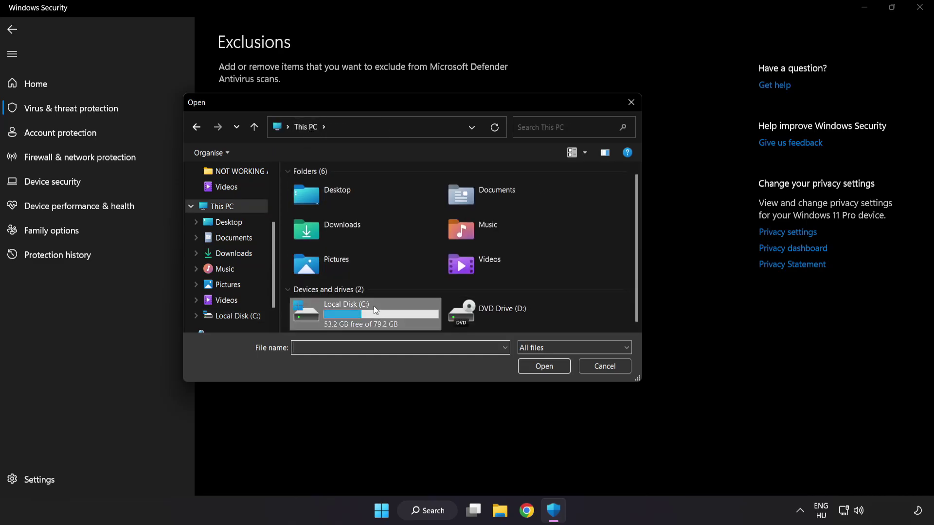
double_click(349, 319)
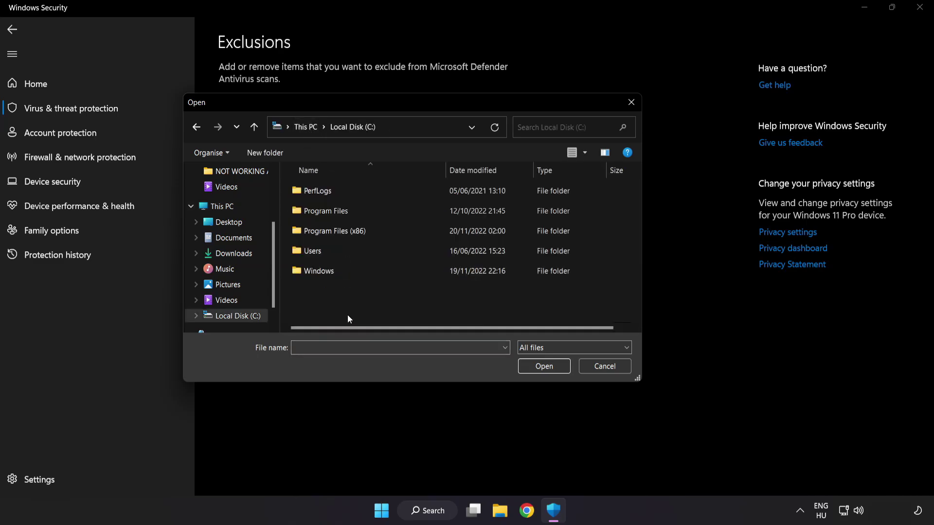
double_click(358, 229)
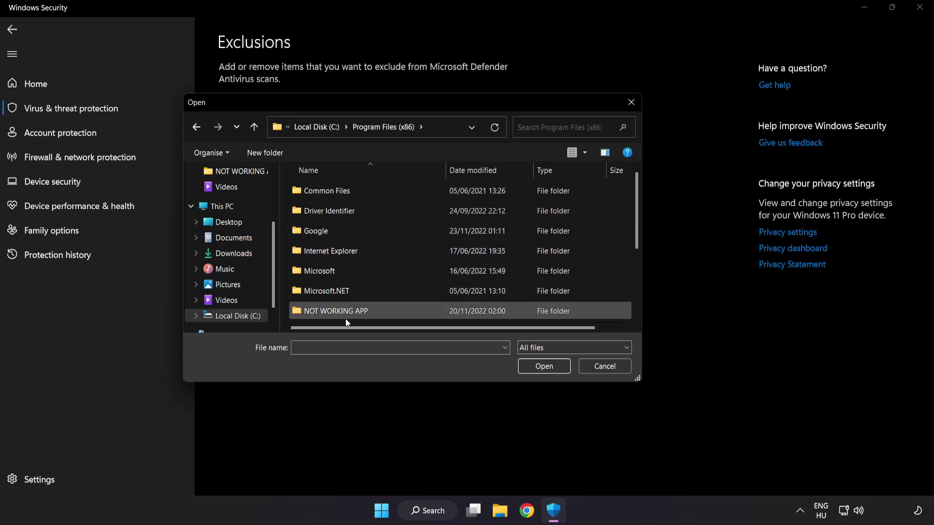
scroll(346, 308, "down", 1)
left_click(371, 253)
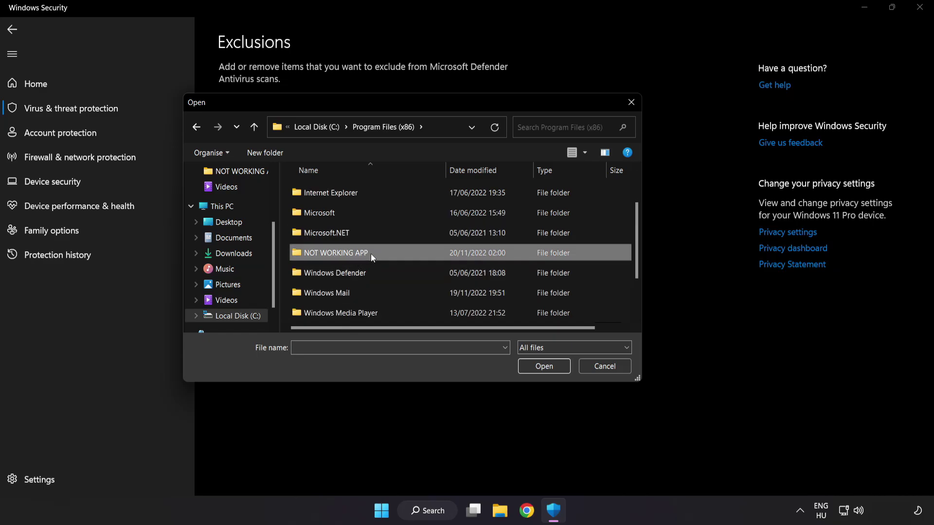
double_click(371, 253)
left_click(342, 193)
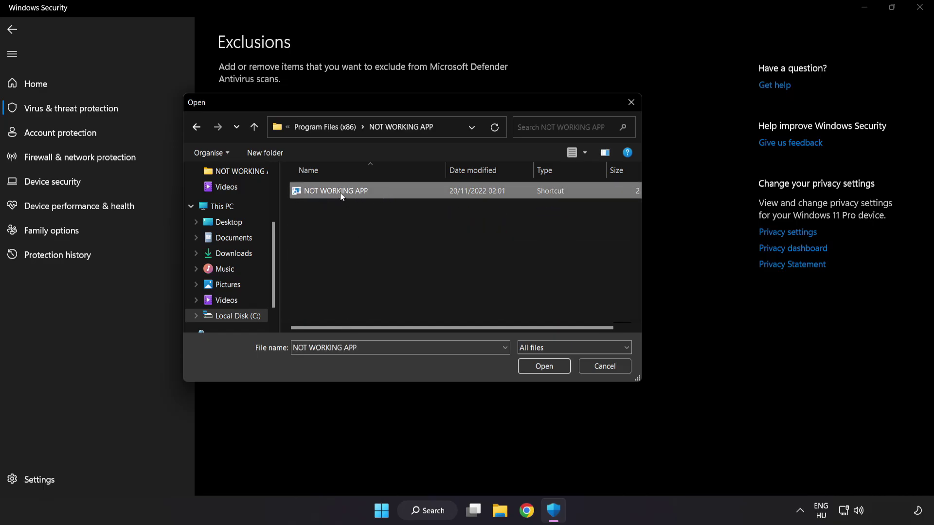
left_click(545, 369)
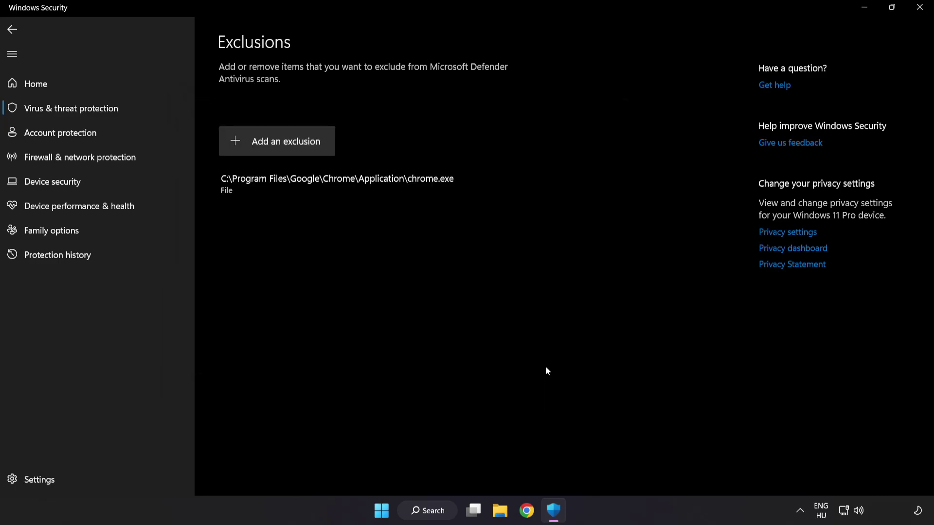
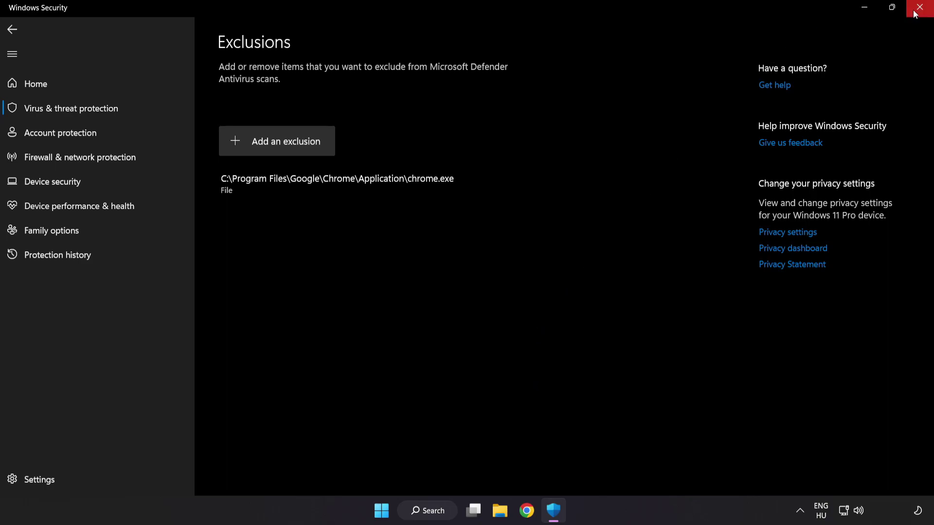
- Close Windows Security and open the power options containing Restart
left_click(917, 15)
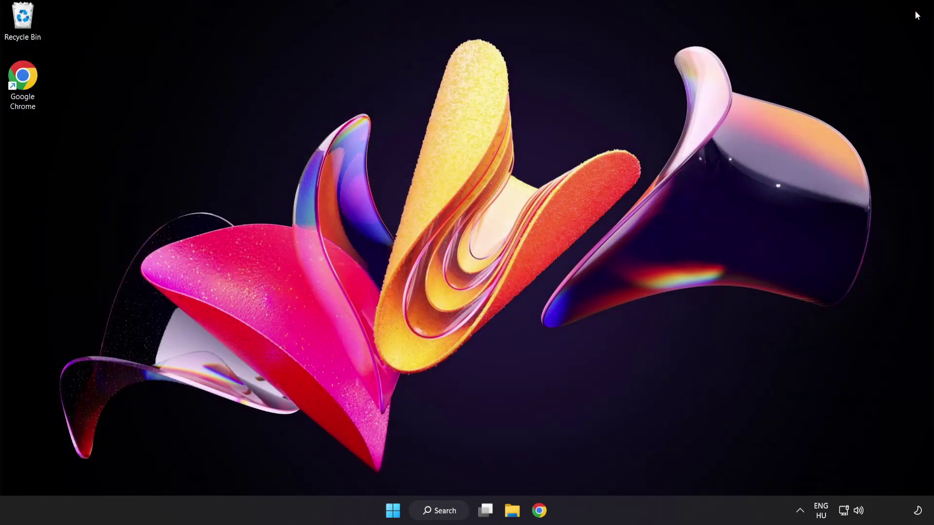
left_click(392, 513)
left_click(618, 469)
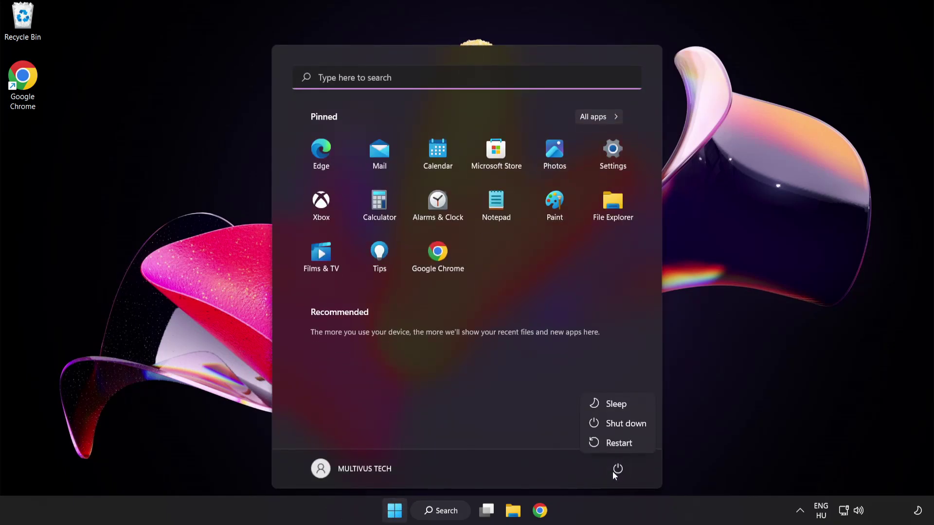